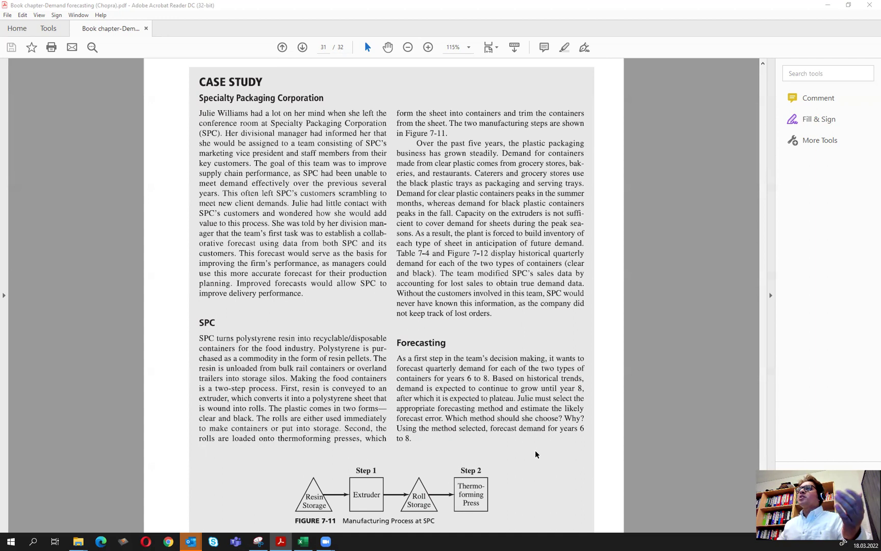
Examine the case study's manufacturing process, Table 7-4 with quarterly plastic container demand, and the demand chart below it.
scroll(536, 454, "down", 10)
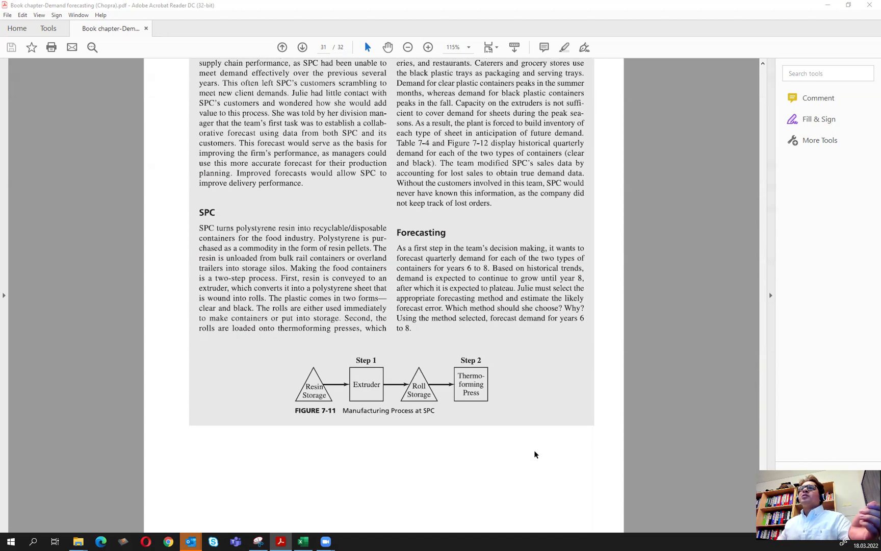
scroll(536, 454, "down", 1)
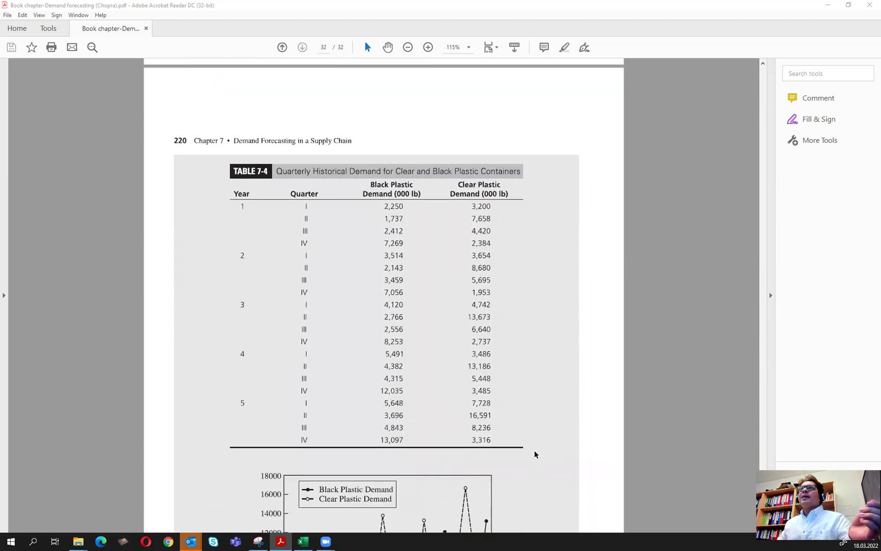
scroll(536, 454, "down", 2)
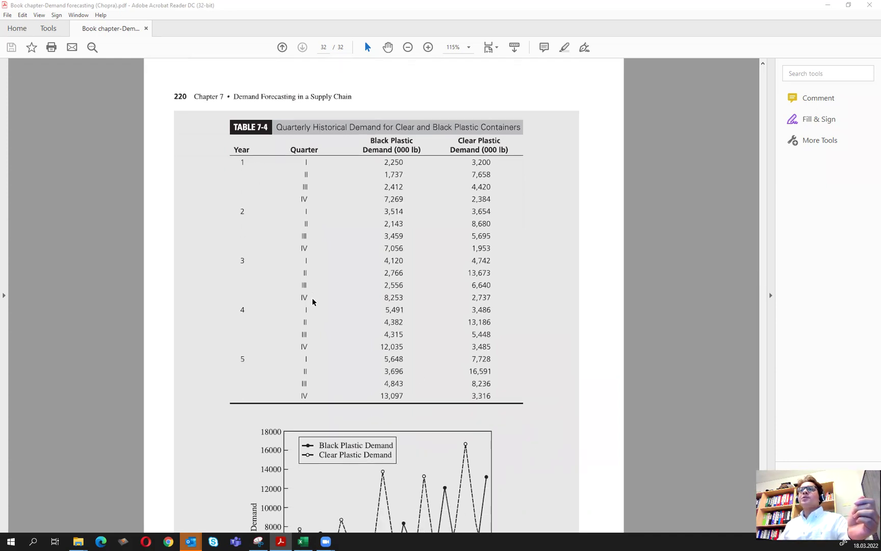
scroll(314, 301, "down", 3)
scroll(372, 460, "down", 1)
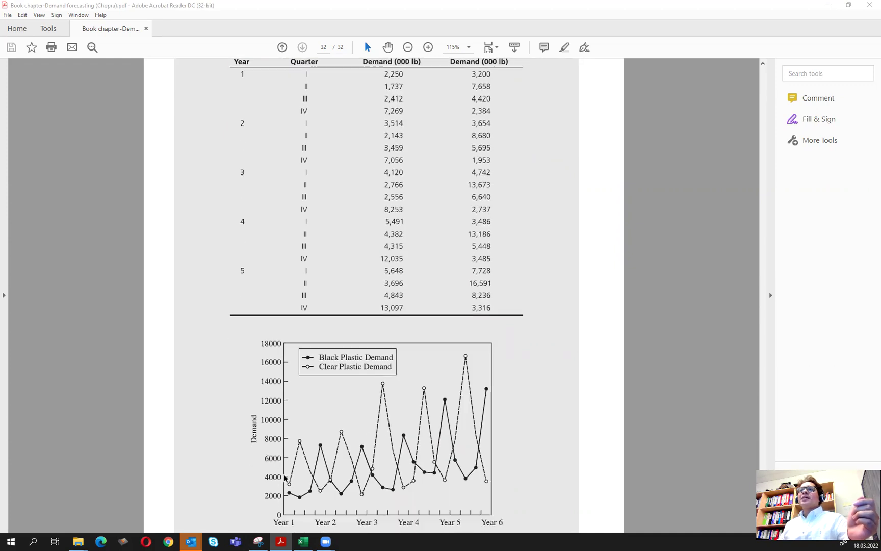
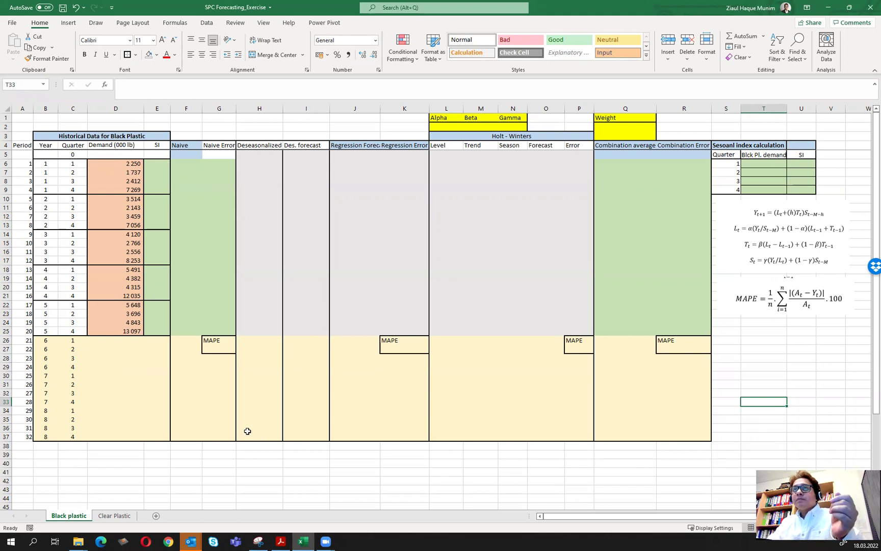
Compare the workbook's black plastic demand with Table 7-4 in Acrobat Reader, and review the quarter, year and period columns back in Excel.
left_click_drag(134, 163, 130, 332)
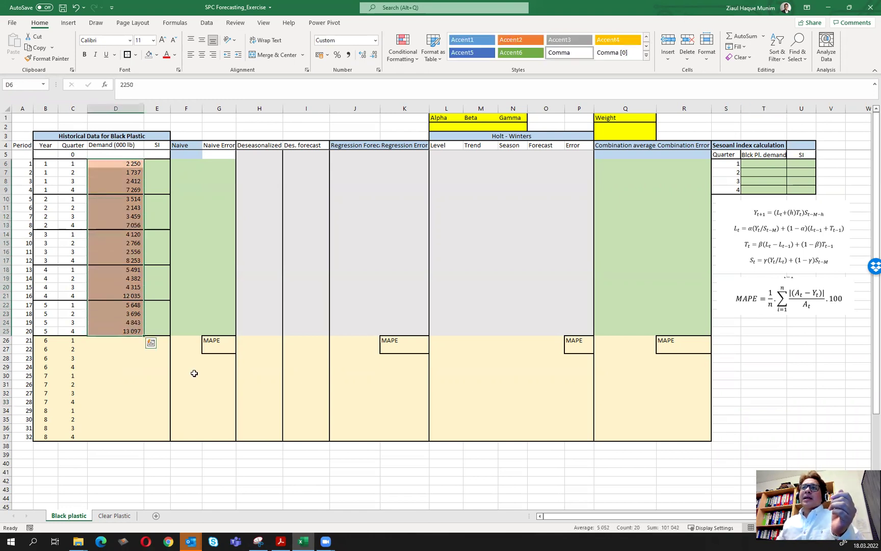
left_click(281, 540)
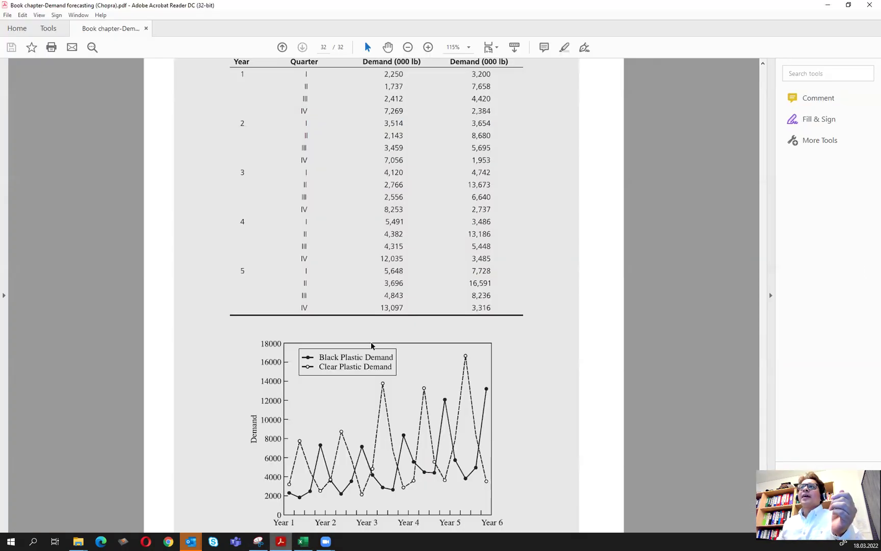
scroll(379, 329, "up", 2)
left_click(303, 541)
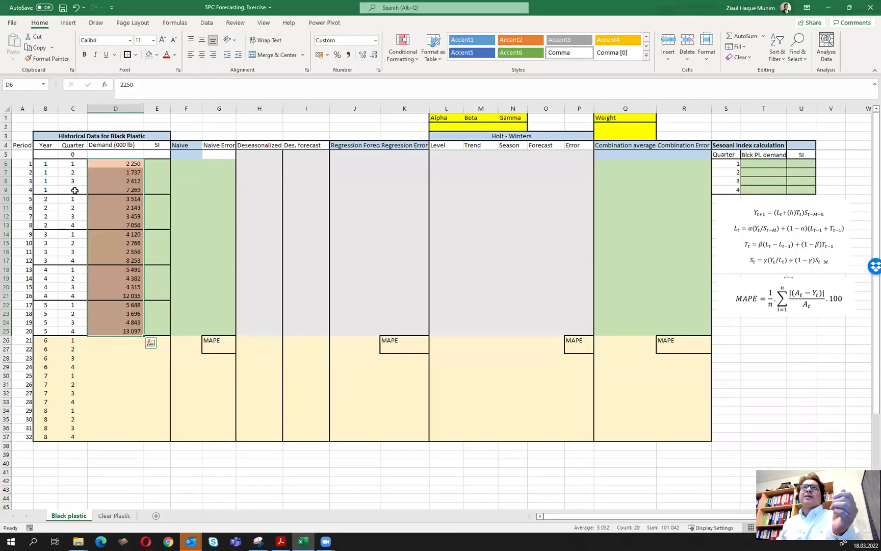
left_click_drag(72, 162, 77, 331)
left_click_drag(46, 162, 43, 323)
left_click_drag(28, 163, 16, 327)
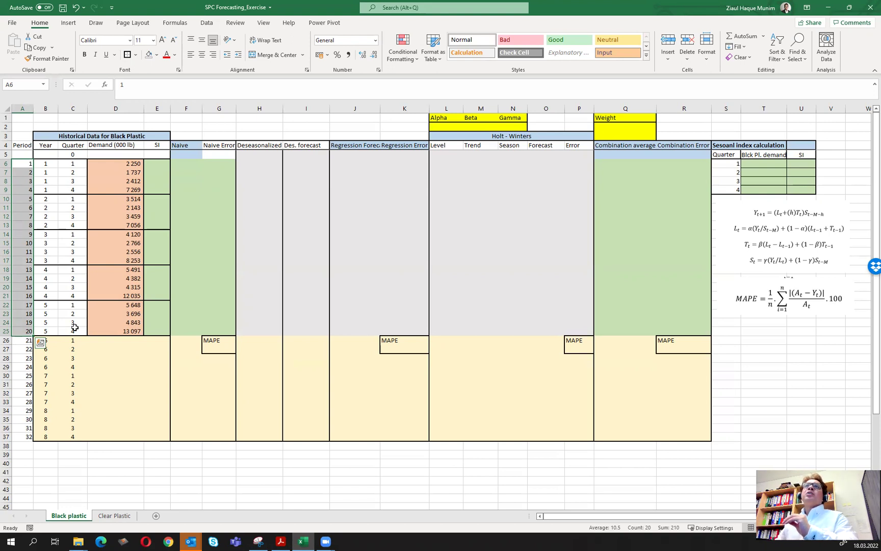
key("Escape")
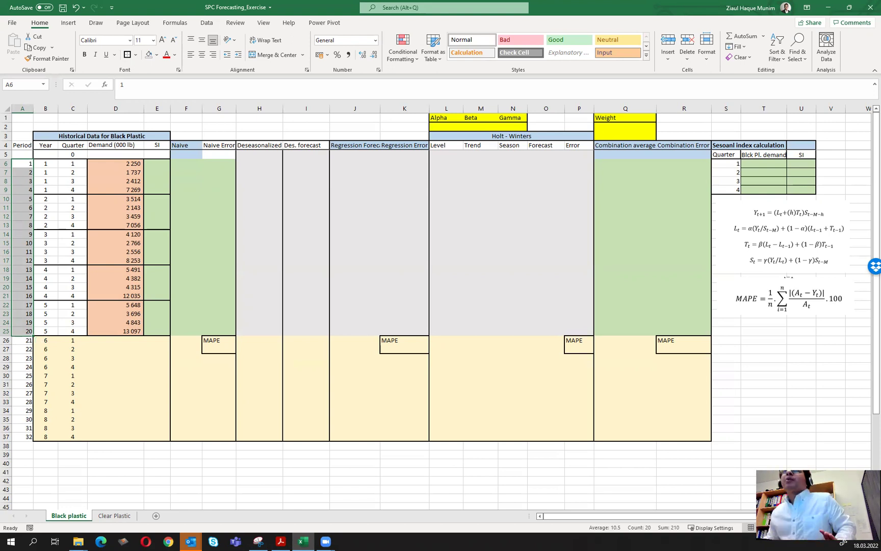
Enter the naive forecast formula =D6 in cell F7 so it takes the previous quarter's demand.
left_click(176, 164)
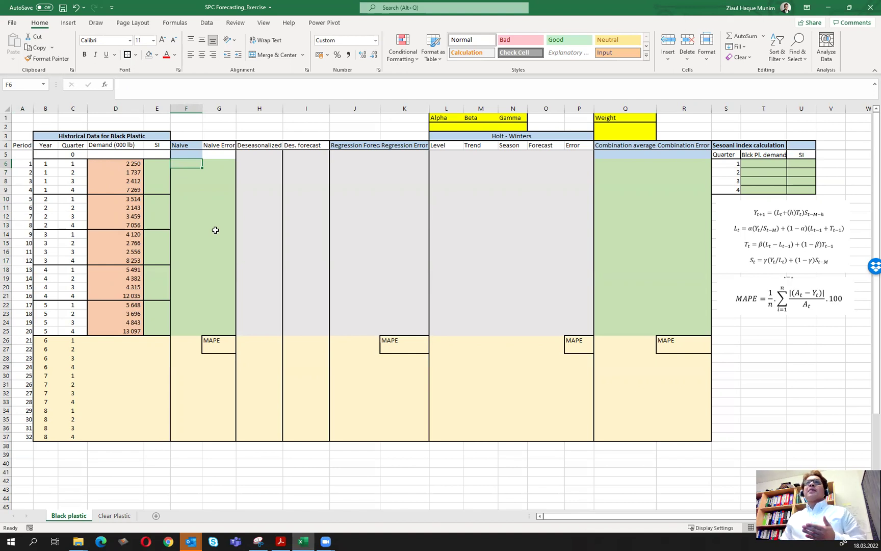
key("Return")
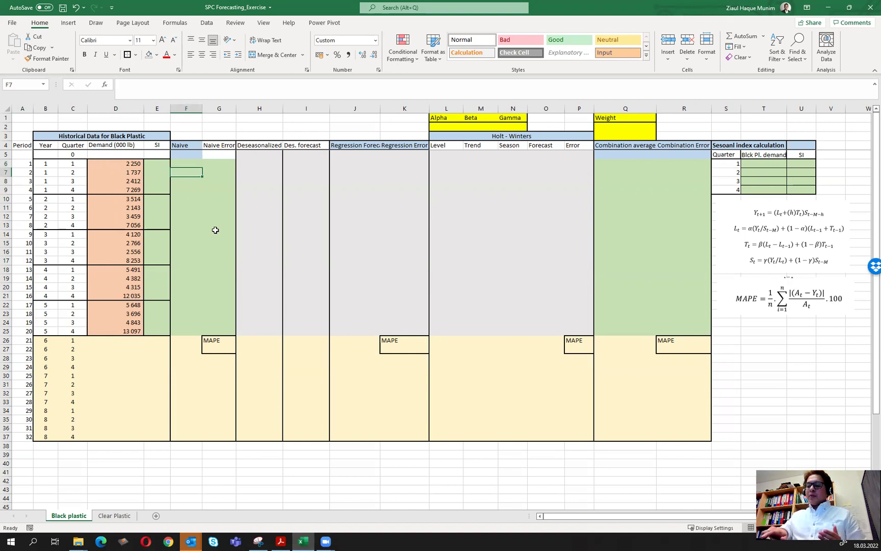
type("=")
key("Up")
key("Left")
key("Left")
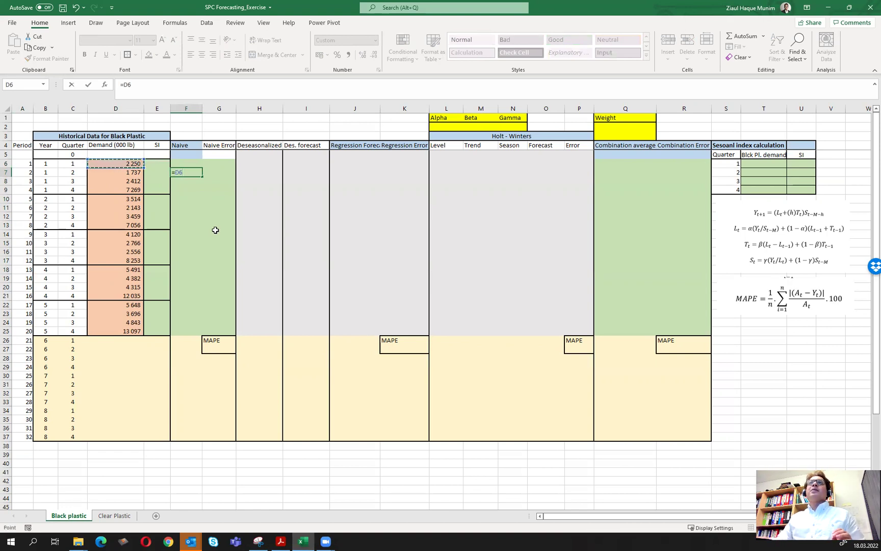
key("Return")
key("Up")
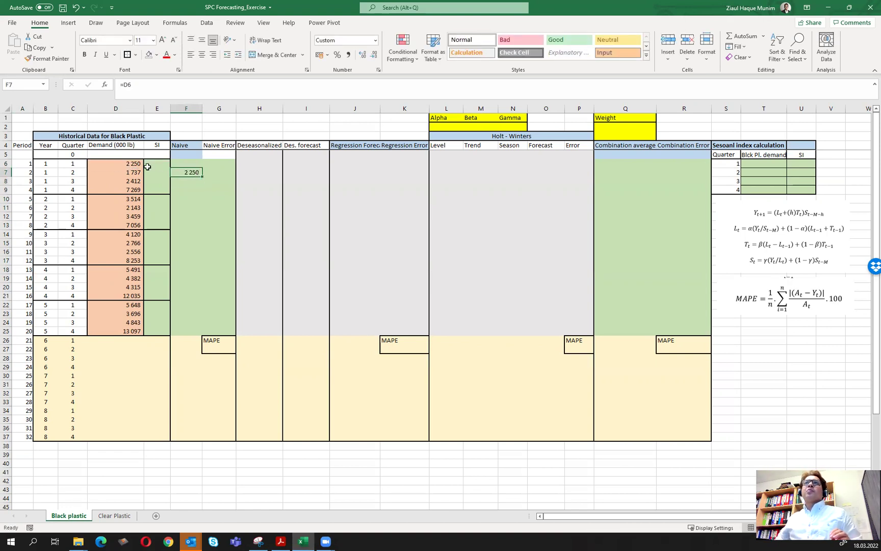
Fill the naive forecast formula from F7 down to F25 for the historical periods.
left_click(128, 163)
left_click(191, 170)
left_click_drag(202, 176, 201, 336)
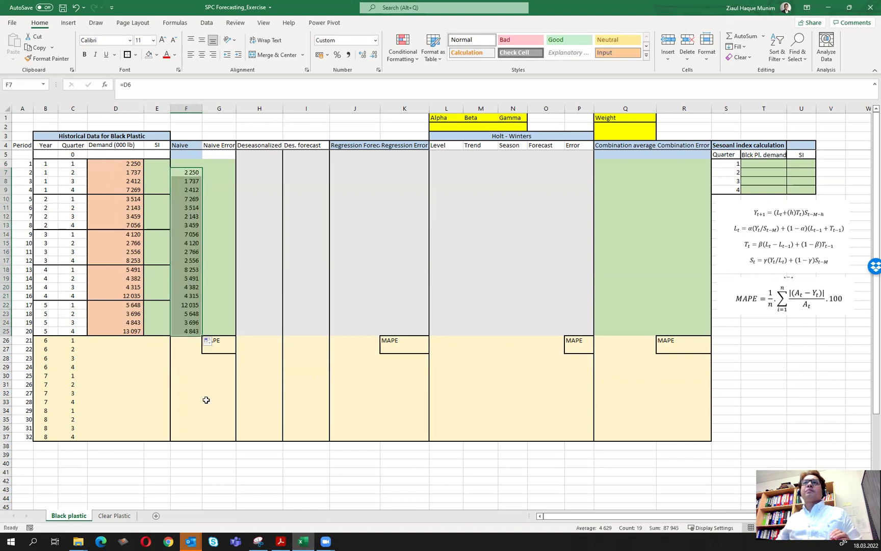
Enter =D25 in cell F26 as the naive forecast for period 21.
left_click(195, 339)
type("=")
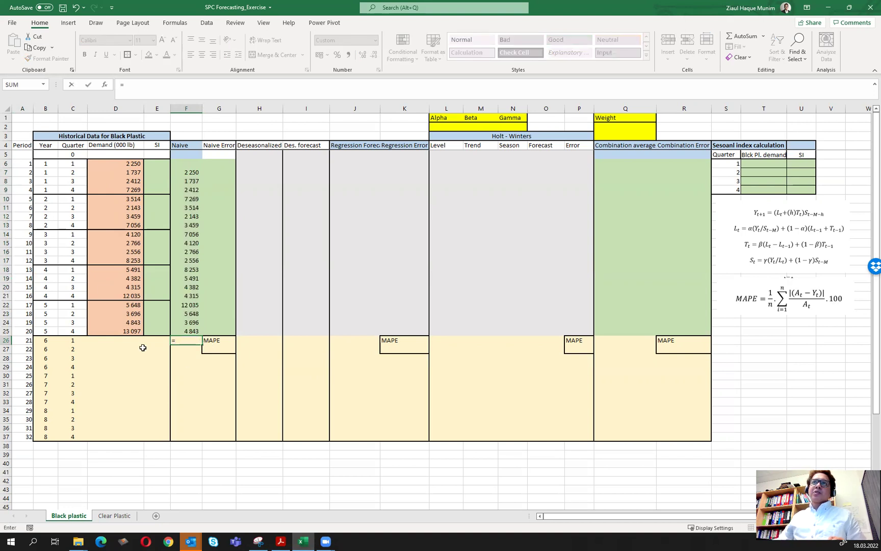
left_click(113, 331)
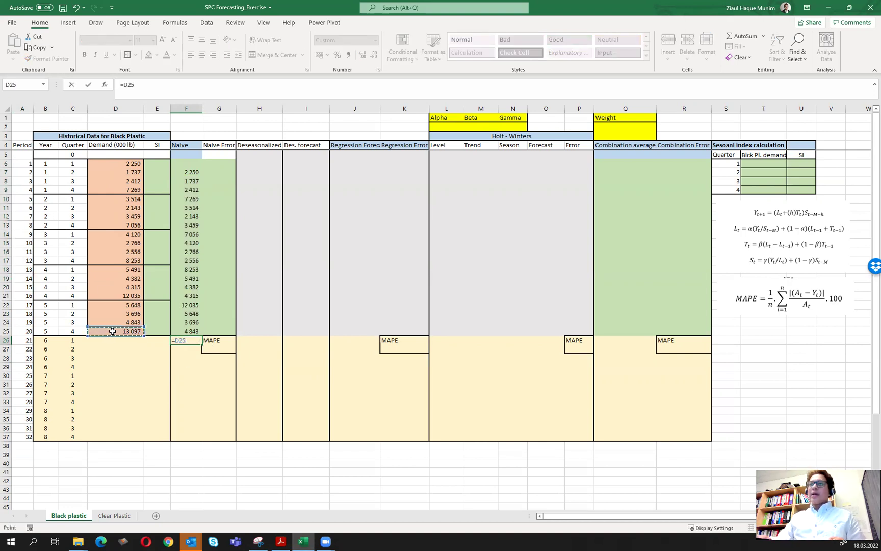
key("Return")
Make the reference in F26 absolute as =$D$25 and fill it down to F37 for years 6 to 8.
left_click(189, 340)
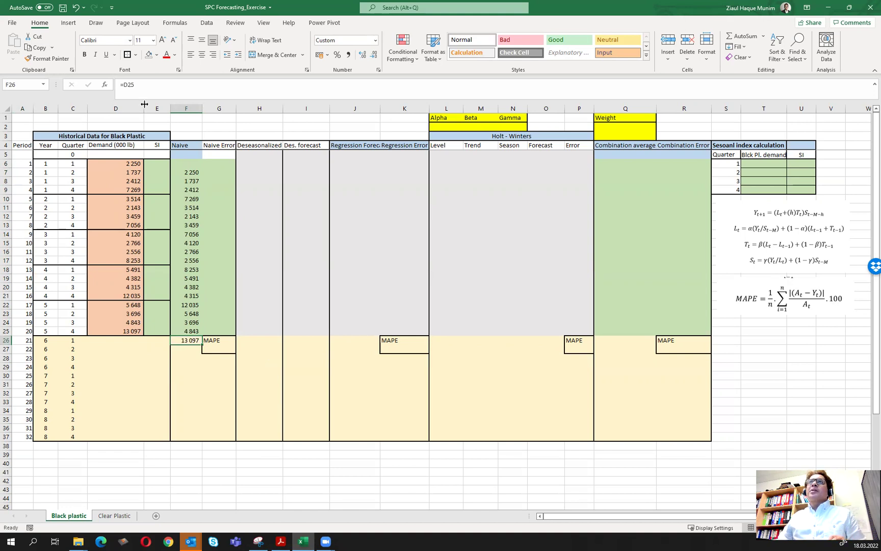
left_click(127, 84)
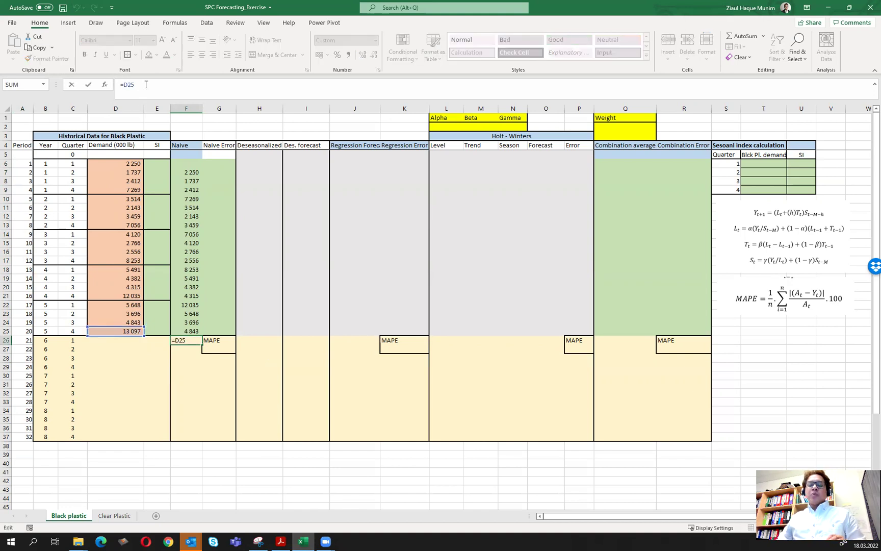
key("F4")
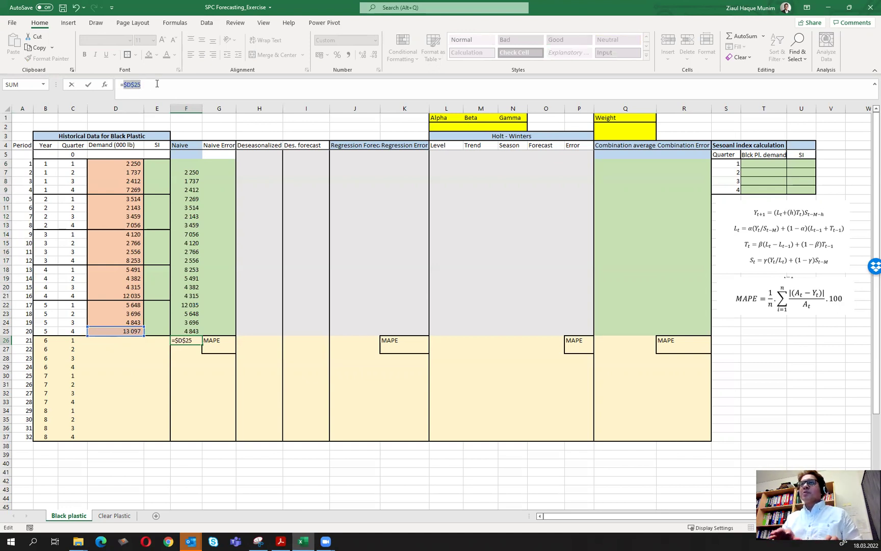
left_click(157, 84)
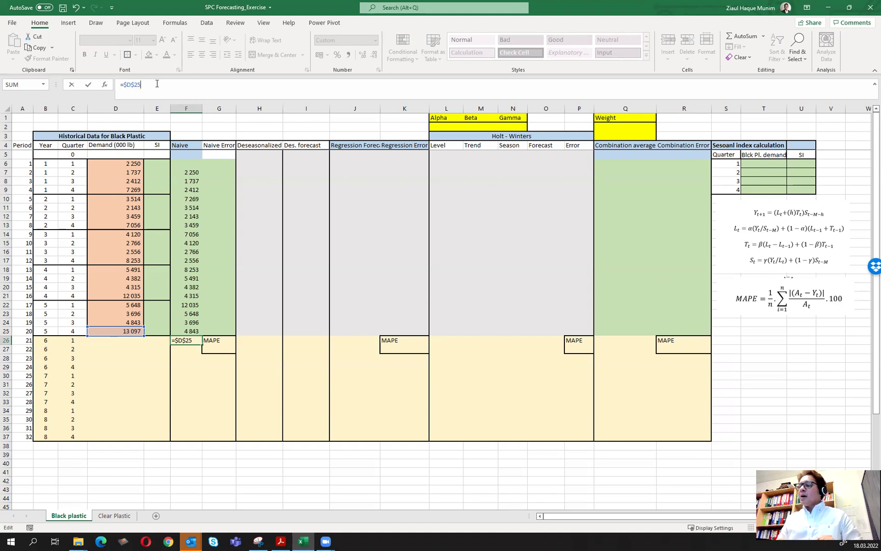
key("Return")
left_click(194, 341)
left_click_drag(201, 346, 202, 447)
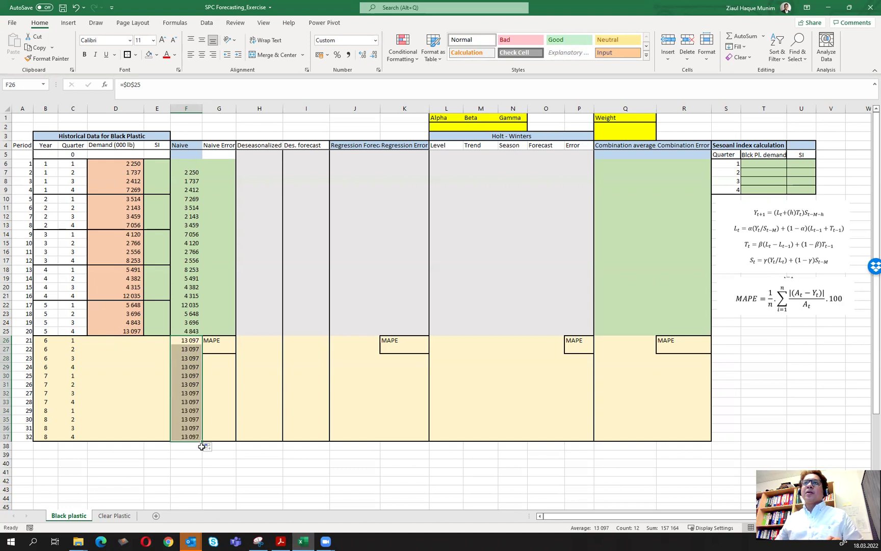
left_click(223, 398)
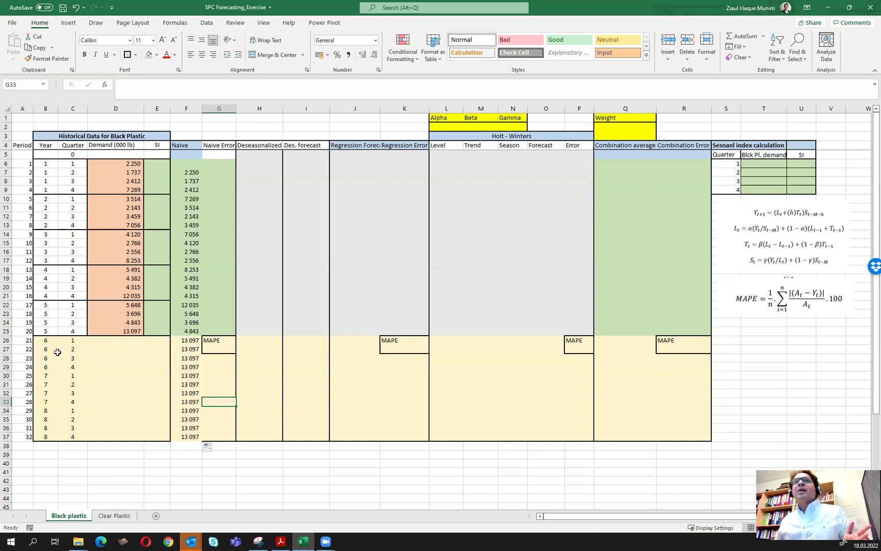
left_click_drag(48, 332, 45, 163)
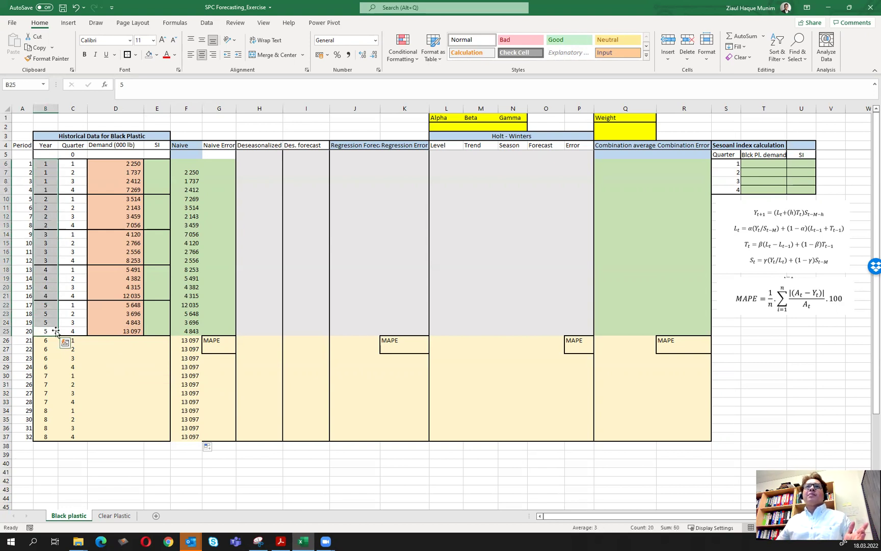
left_click(50, 349)
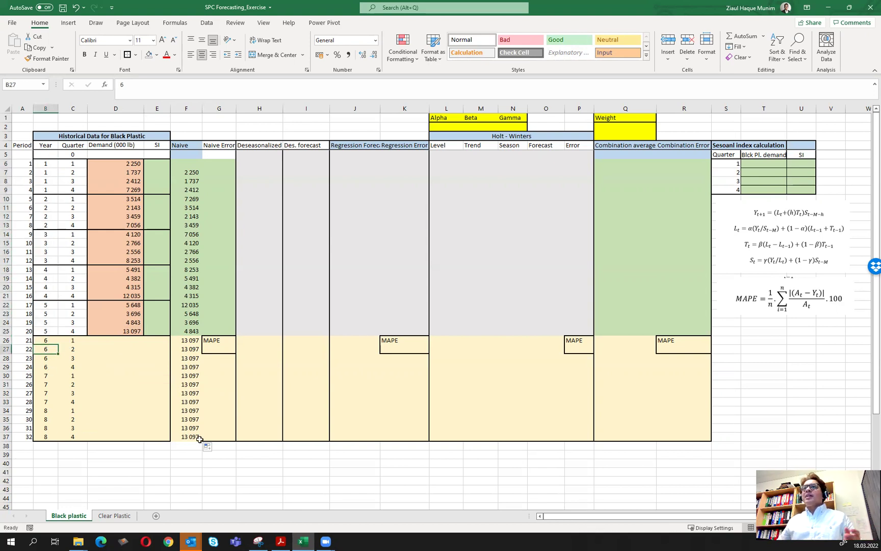
left_click(199, 437)
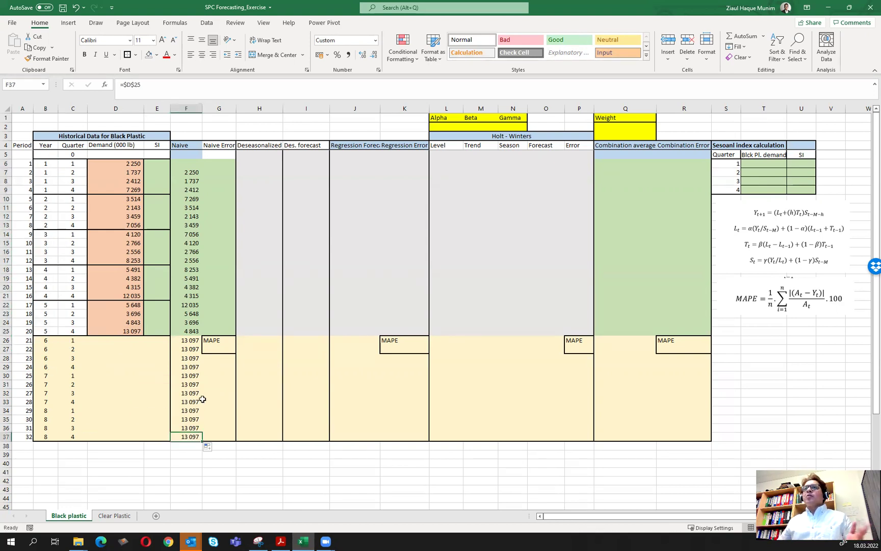
Enter the naive absolute percentage error formula =ABS(D7-F7)/D7 in cell G7.
left_click(211, 174)
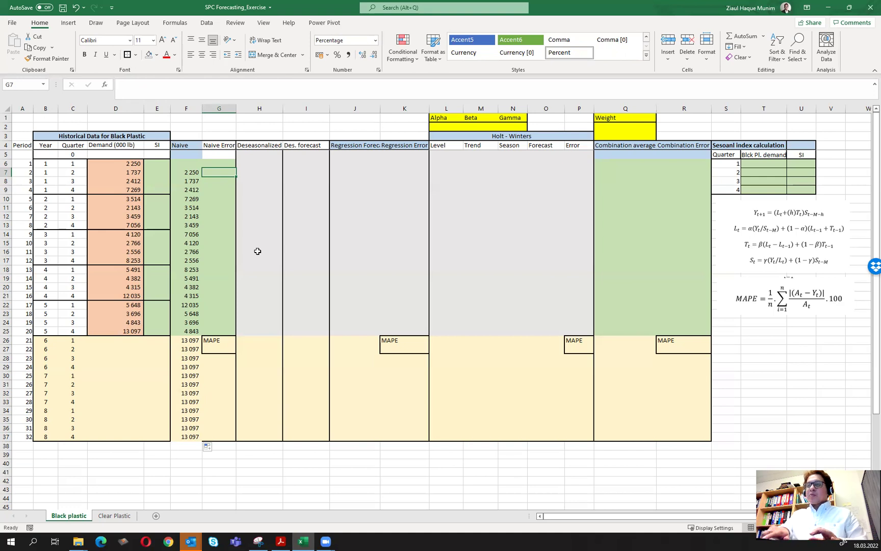
type("=")
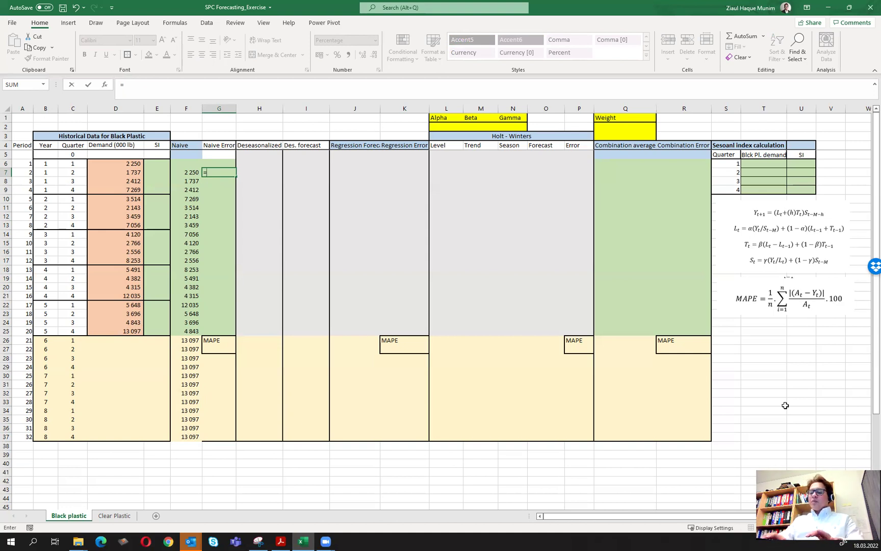
type("abs")
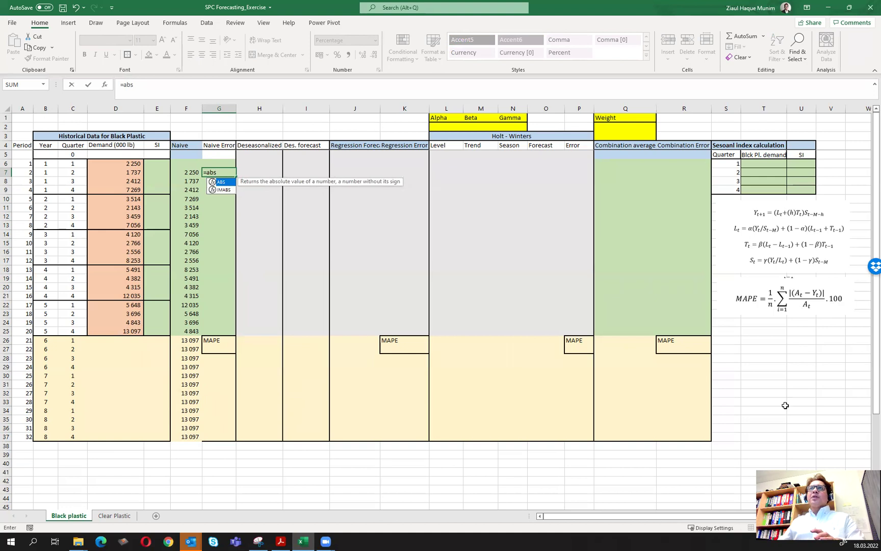
double_click(225, 182)
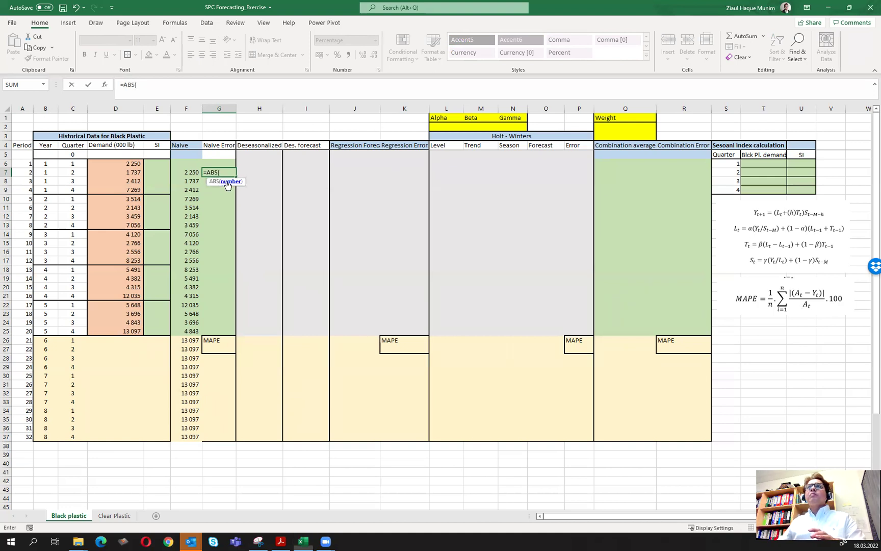
left_click(130, 174)
type("-")
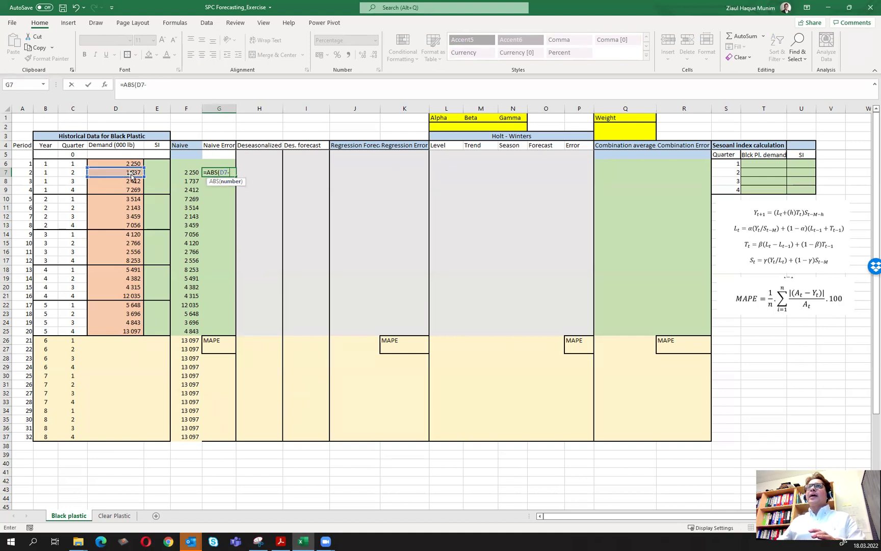
left_click(189, 175)
type(")")
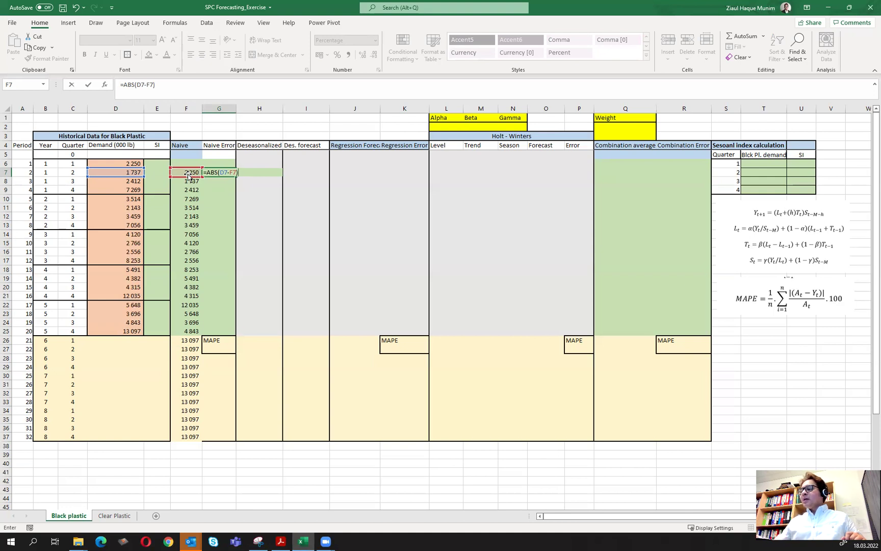
type("/")
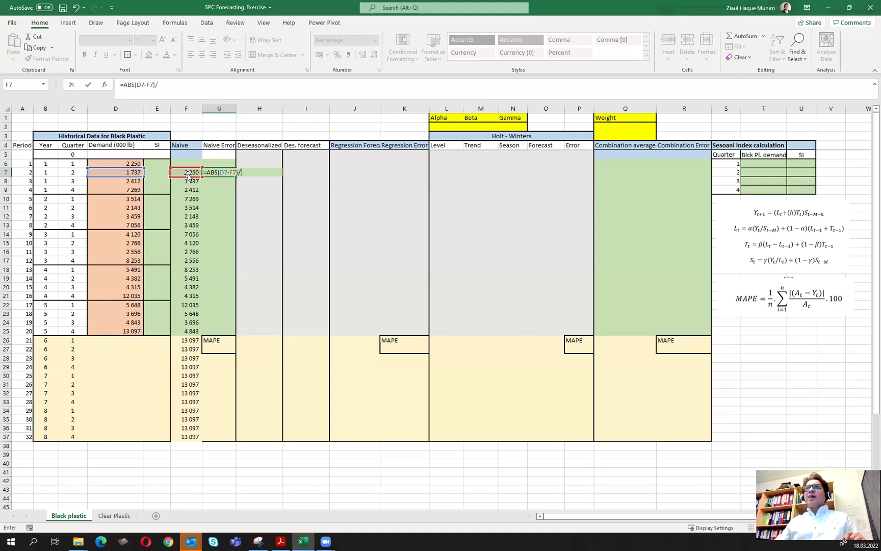
left_click(116, 173)
key("Return")
Fill the naive error formula from G7 down to G25 and apply the Percentage format to the range.
left_click(223, 173)
left_click_drag(235, 177, 241, 337)
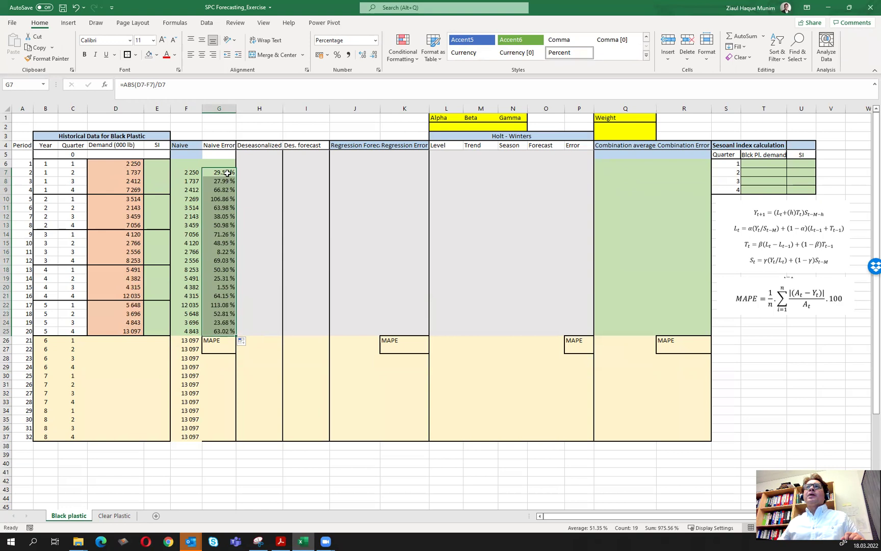
left_click(376, 41)
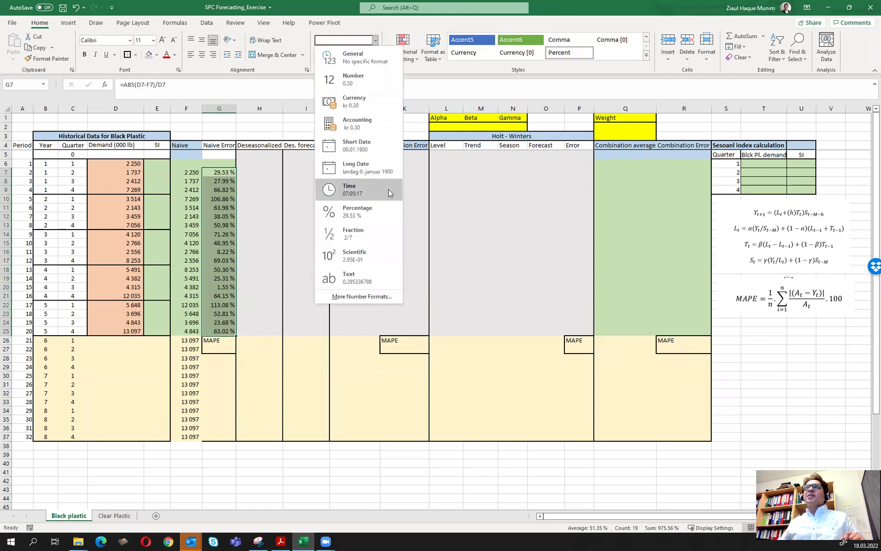
left_click(369, 209)
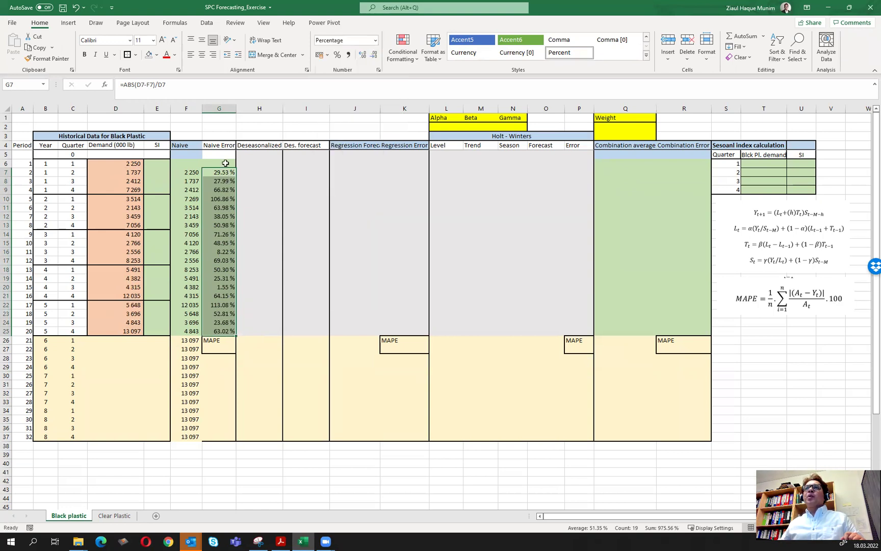
Switch the naive errors in G7:G25 to the Number format and back to Percentage.
left_click(376, 40)
left_click(357, 79)
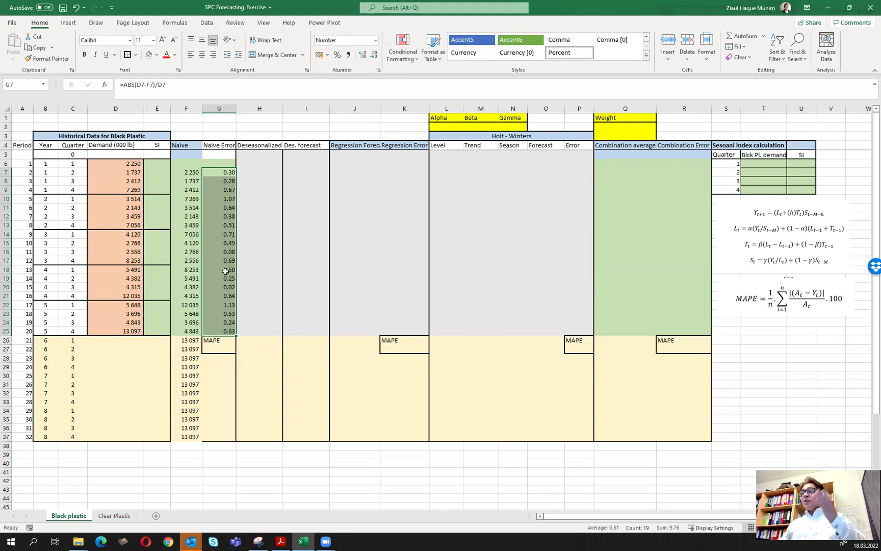
left_click(227, 172)
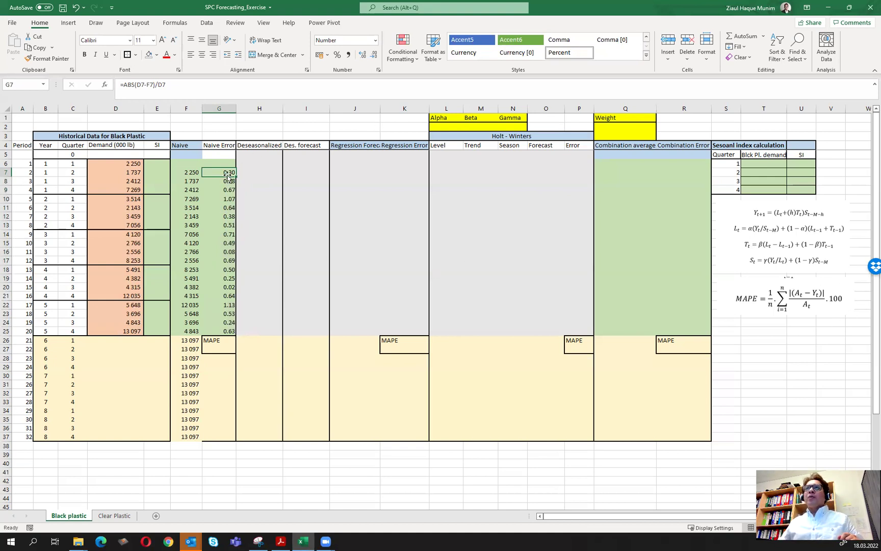
left_click_drag(228, 173, 225, 331)
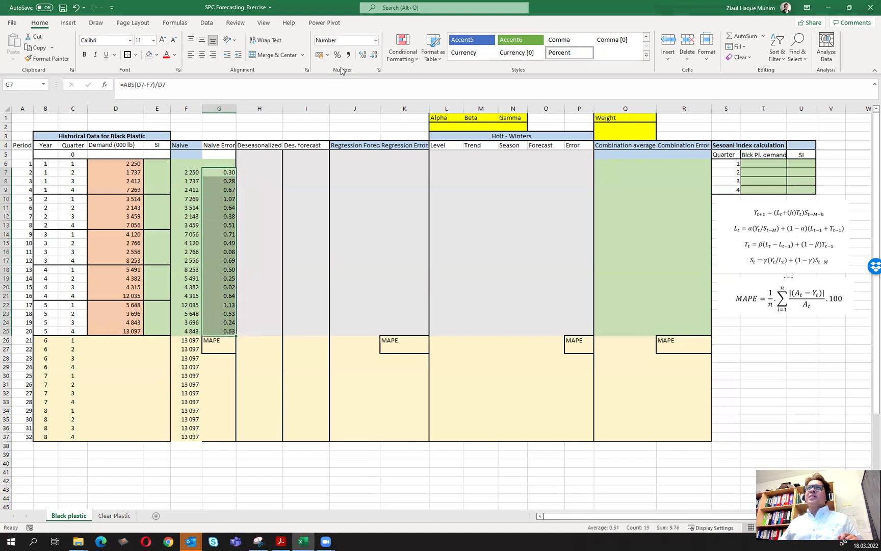
left_click(377, 40)
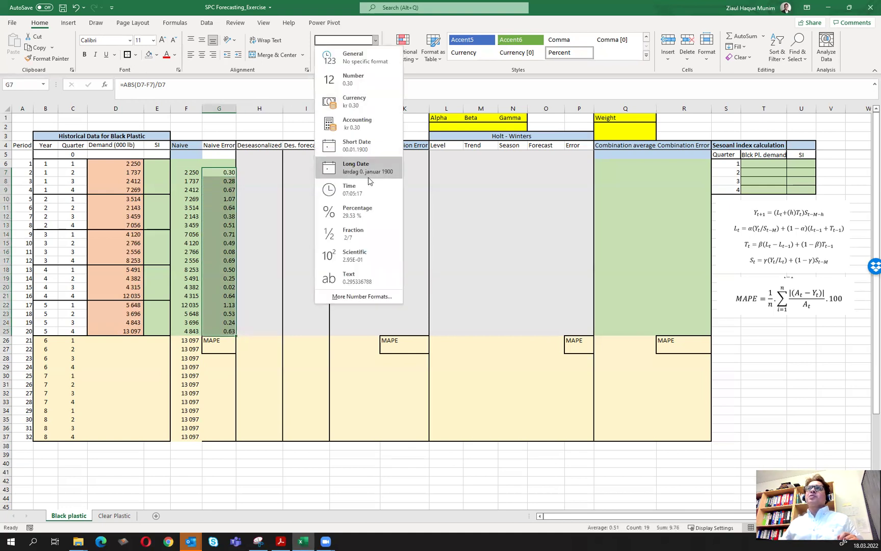
left_click(366, 207)
left_click(252, 164)
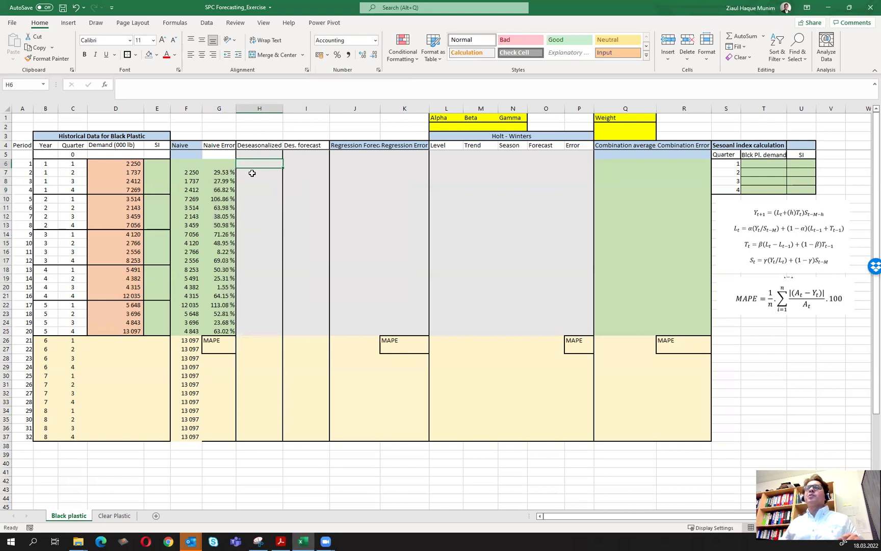
Calculate the naive method's MAPE in cell G27 by averaging the errors in G7:G25.
left_click(223, 350)
type("=ave")
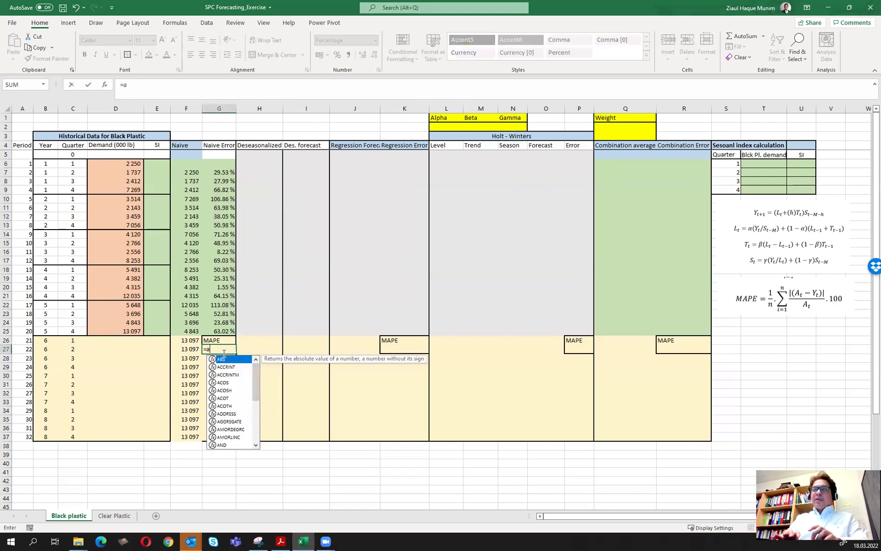
double_click(226, 367)
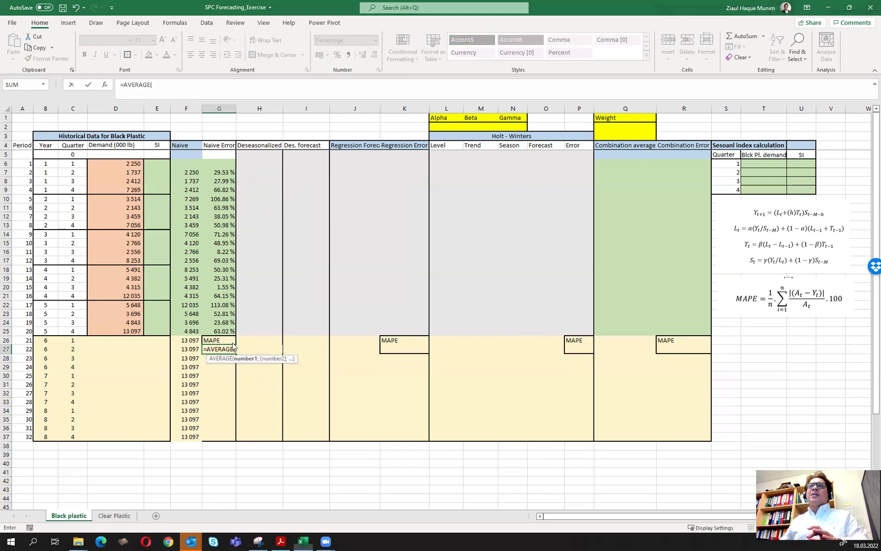
left_click_drag(225, 173, 221, 330)
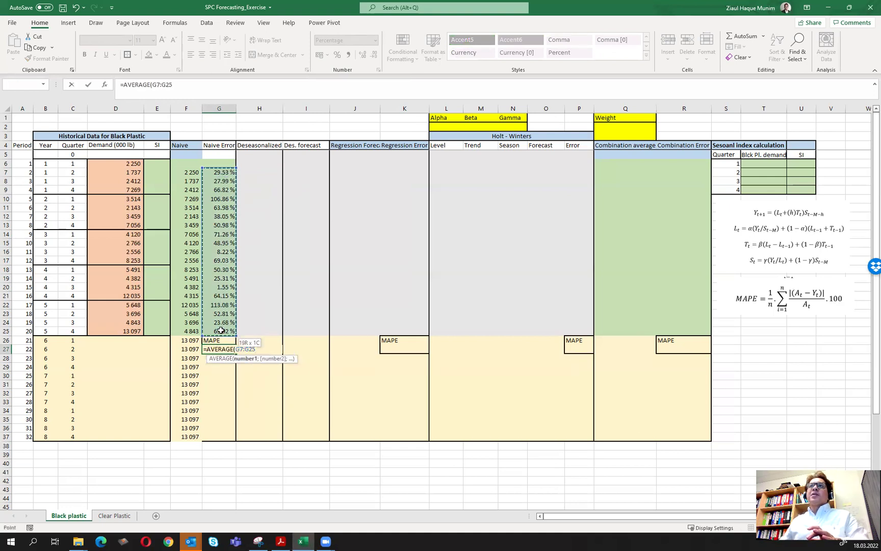
key("Return")
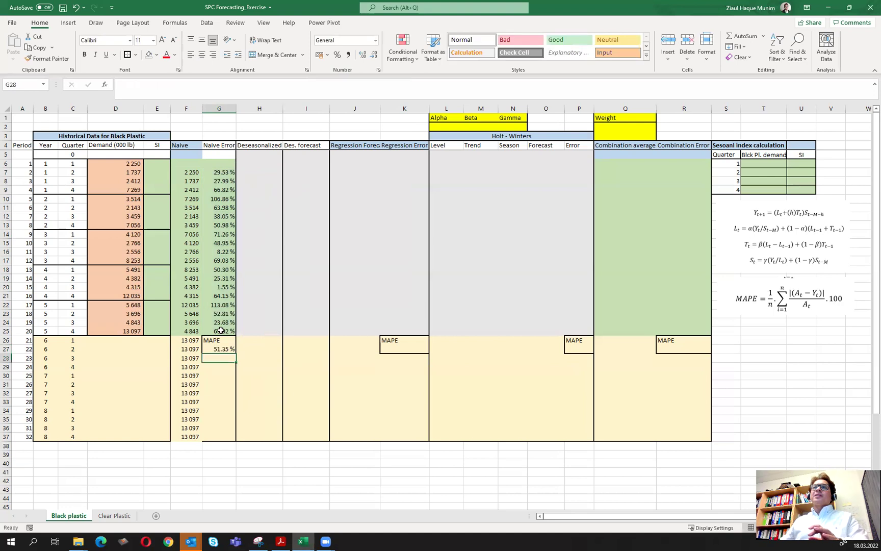
left_click(224, 349)
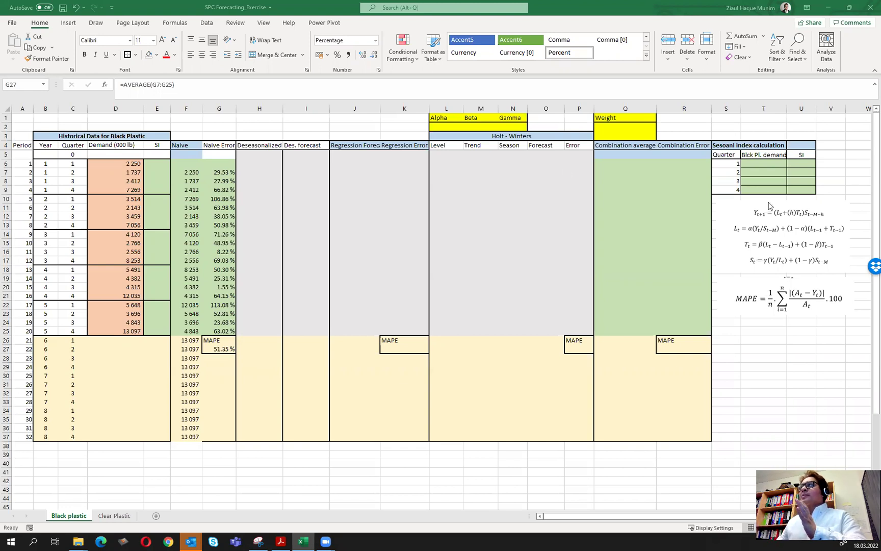
Enter =AVERAGE(D6;D10;D14;D18;D22) in cell T6 as the average black plastic demand for quarter 1.
left_click(768, 165)
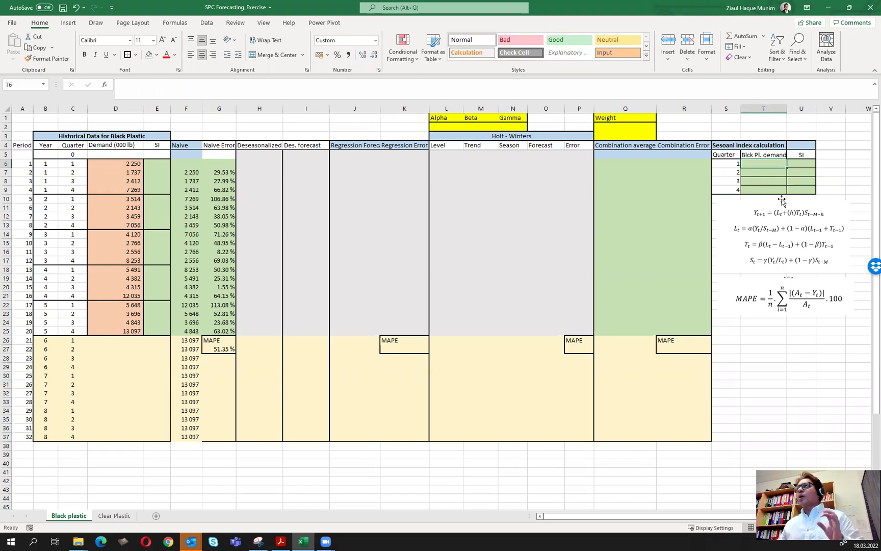
type("=")
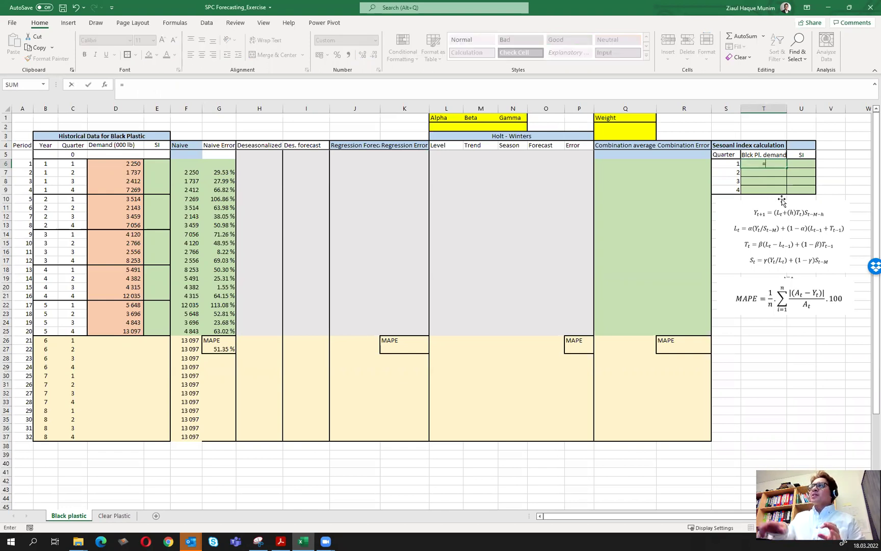
type("ave")
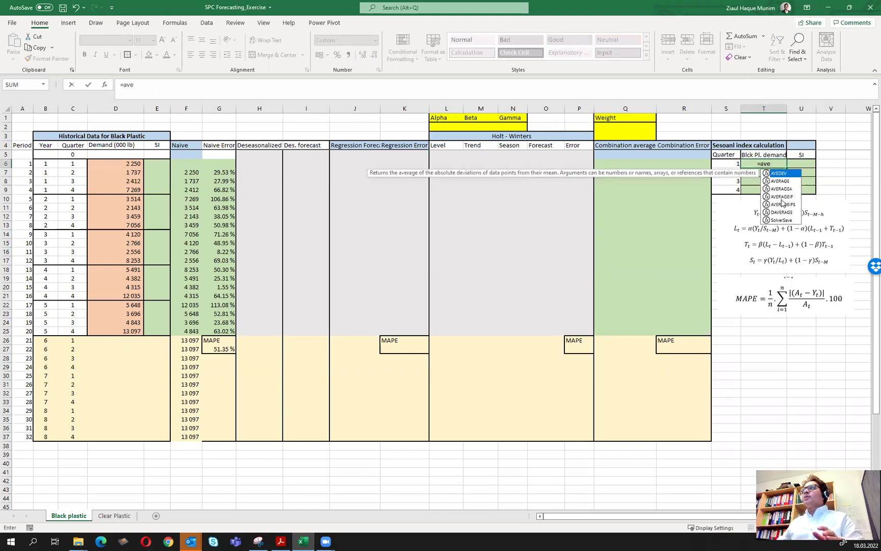
double_click(781, 181)
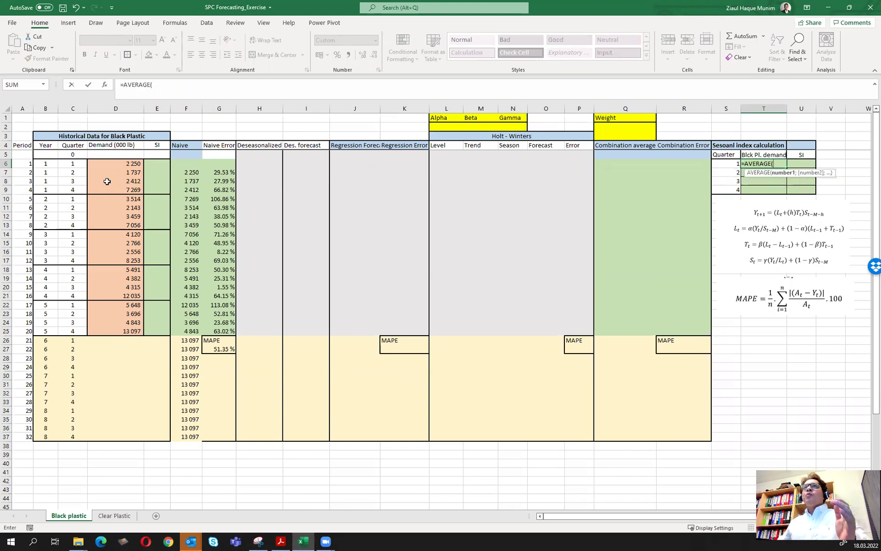
left_click(129, 163)
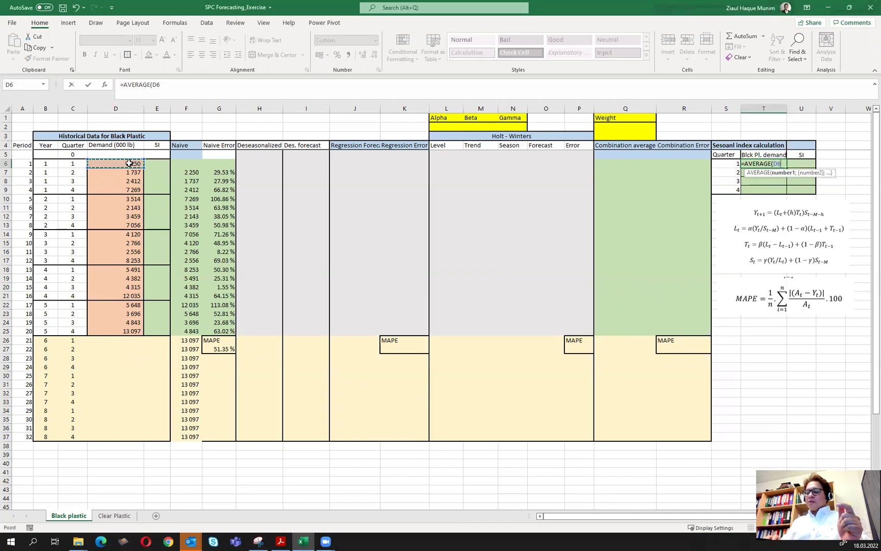
type(";")
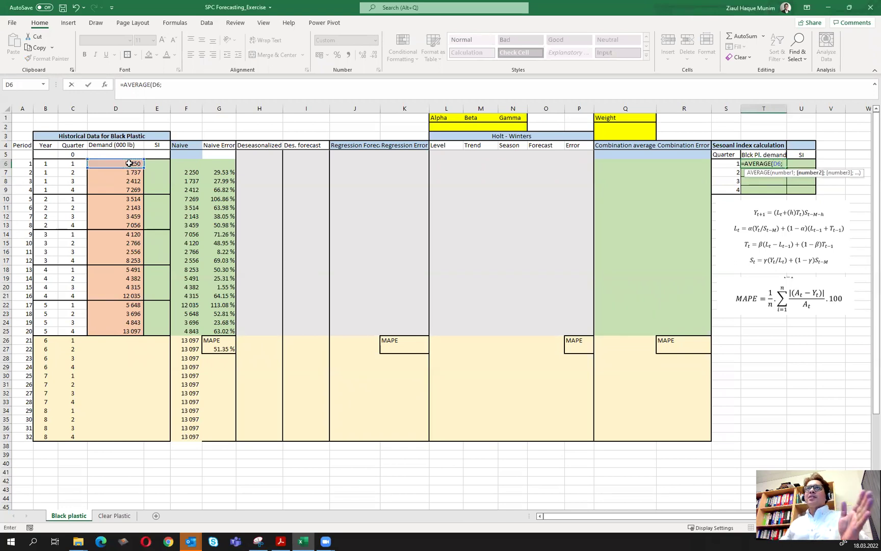
left_click(125, 199)
type(";")
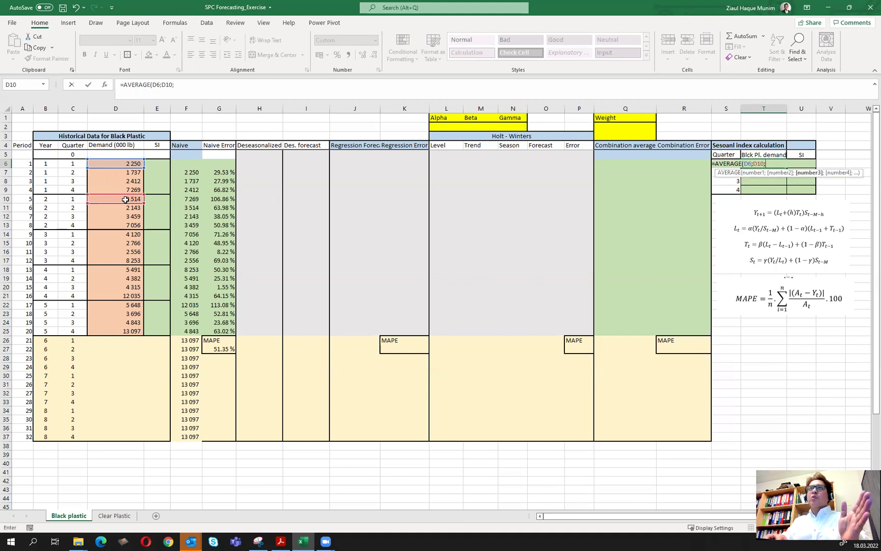
left_click(128, 235)
type(";")
left_click(129, 270)
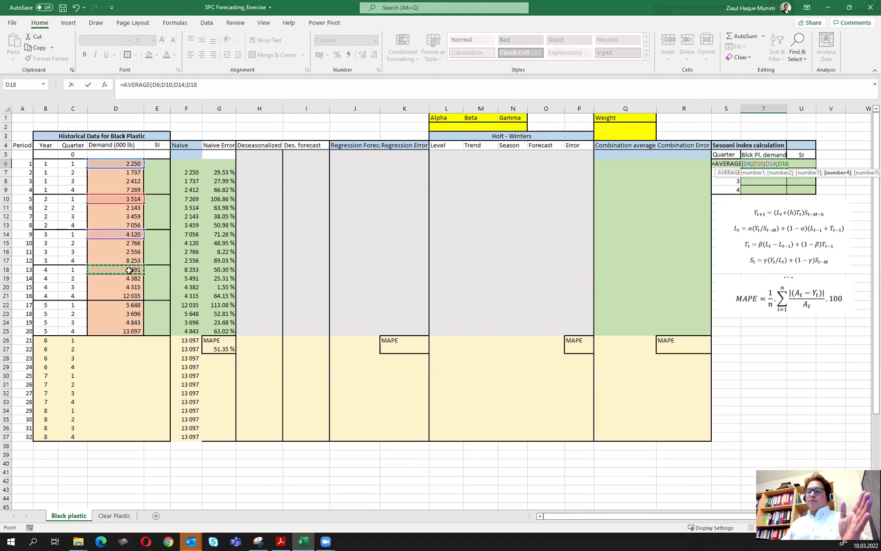
type(";")
left_click(132, 304)
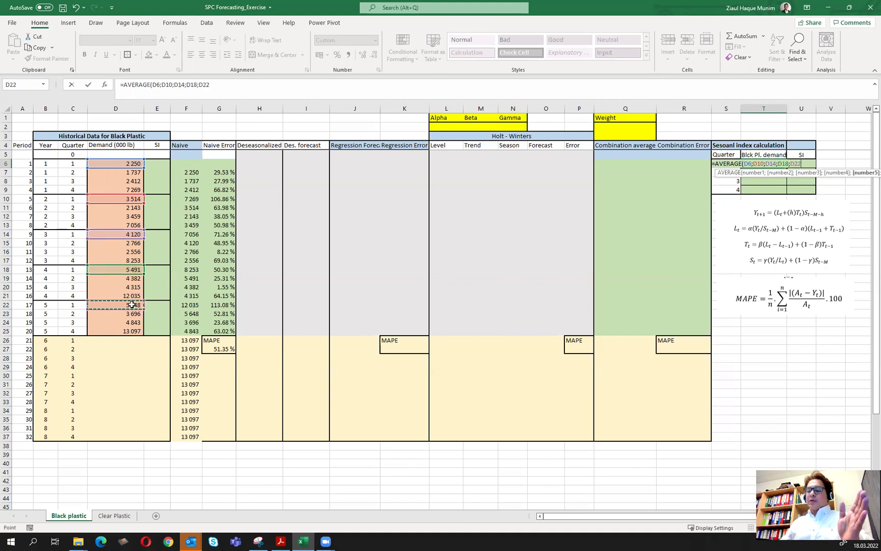
type(")")
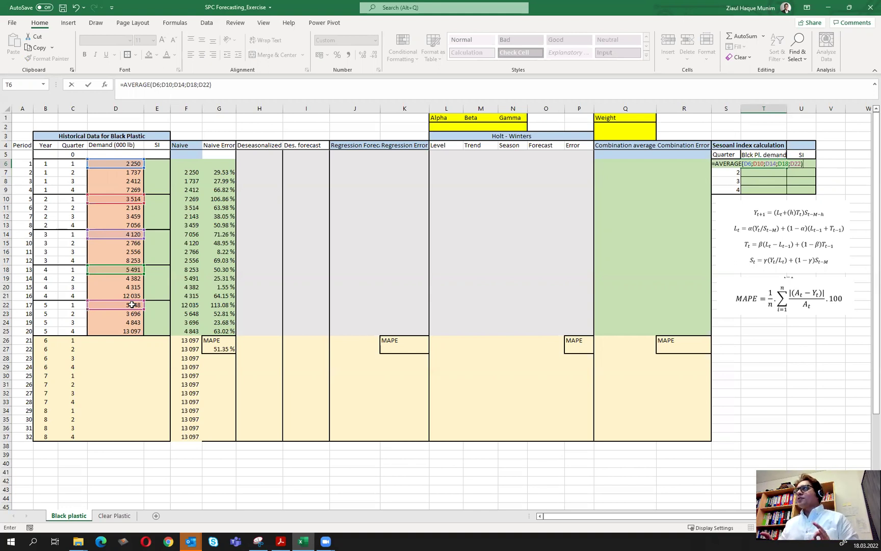
key("Return")
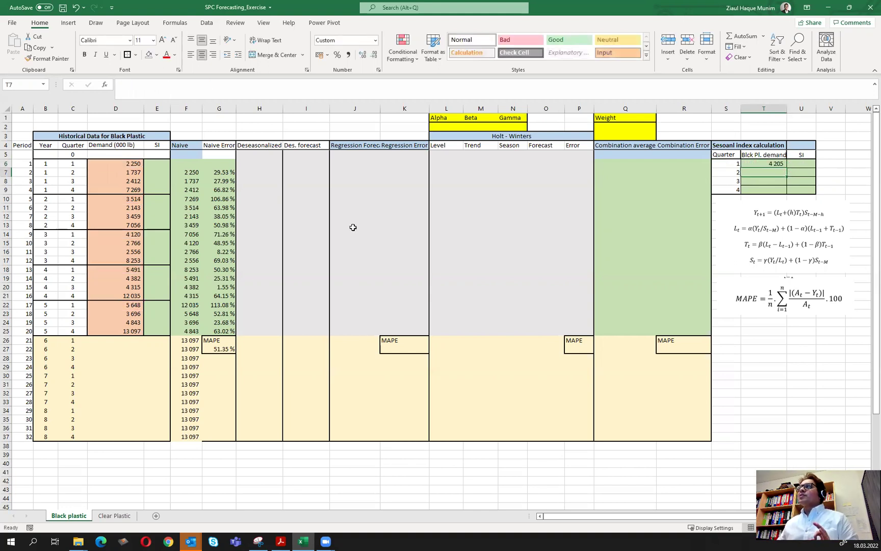
Fill the quarterly average formula from T6 down to T9 and check the references used in T9.
left_click(781, 164)
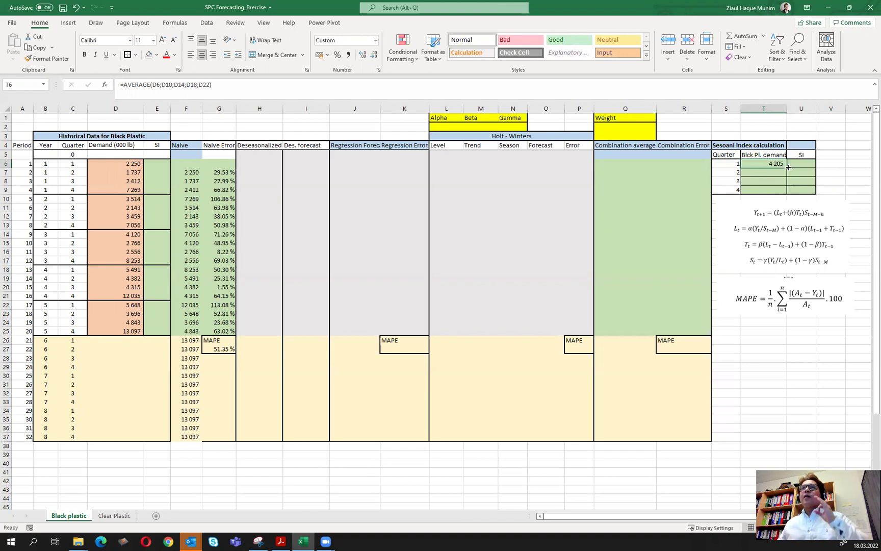
left_click_drag(789, 167, 789, 194)
double_click(772, 189)
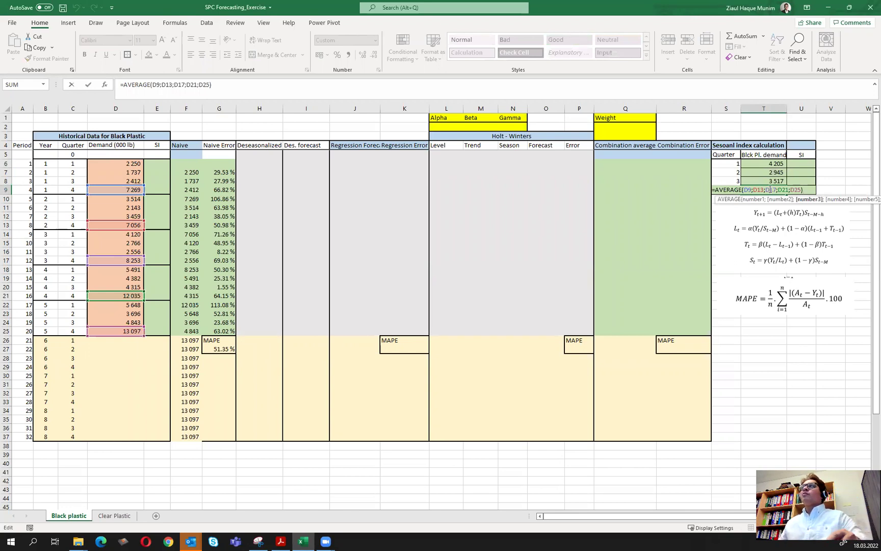
key("Escape")
Write the quarter 1 seasonal index formula =T6/AVERAGE(T6:T9) in cell U6.
left_click(803, 163)
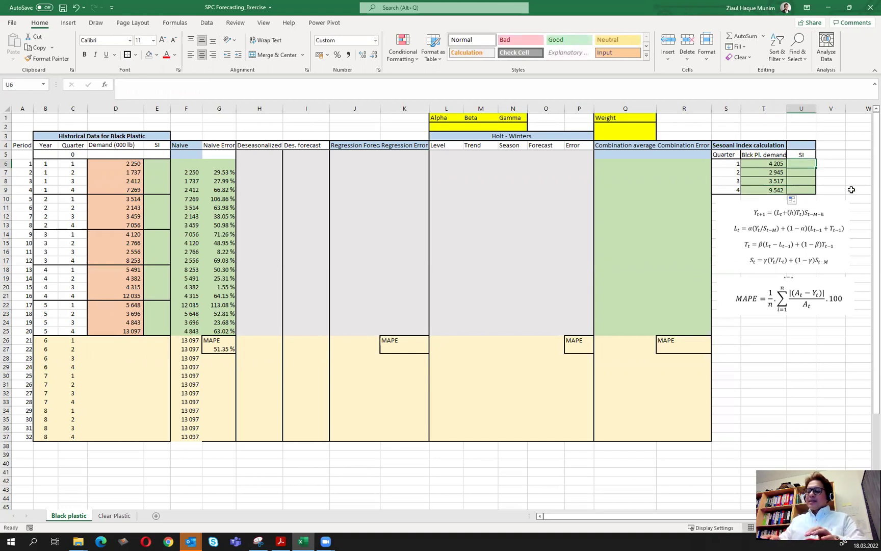
type("=")
key("Left")
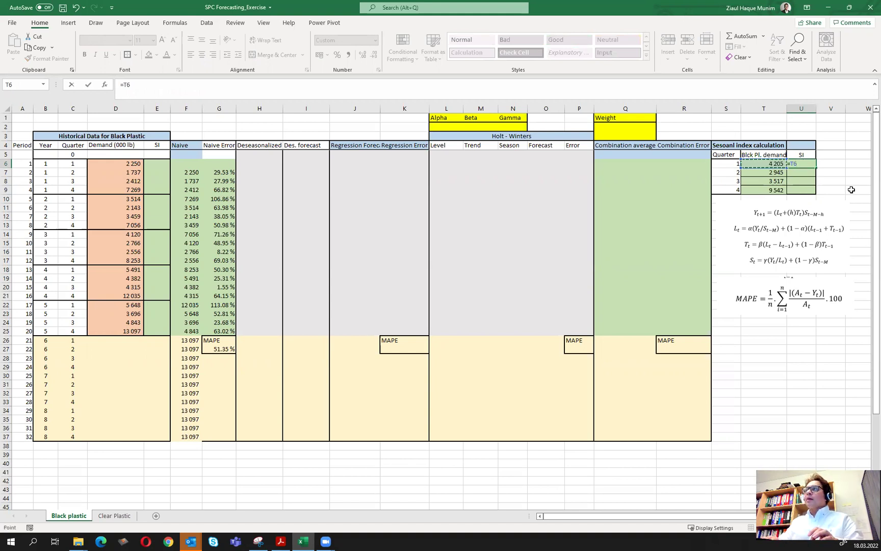
type("/")
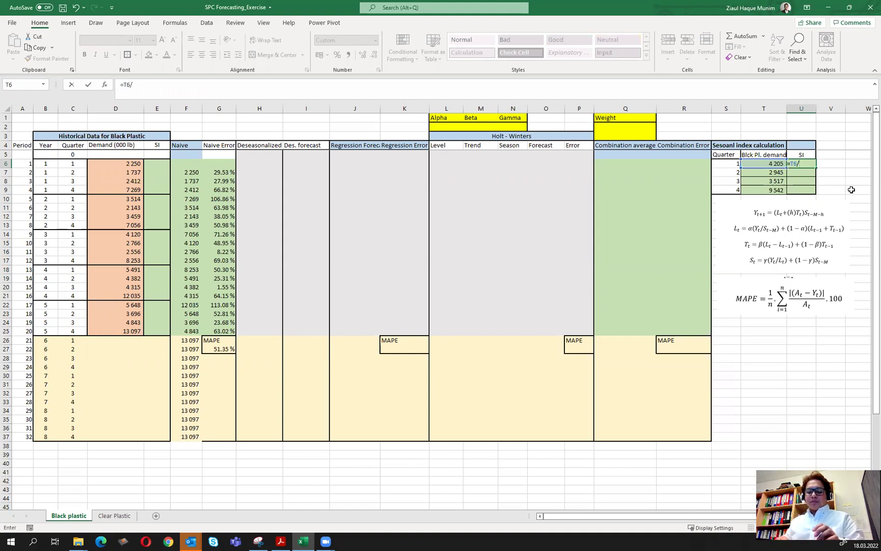
type("ave")
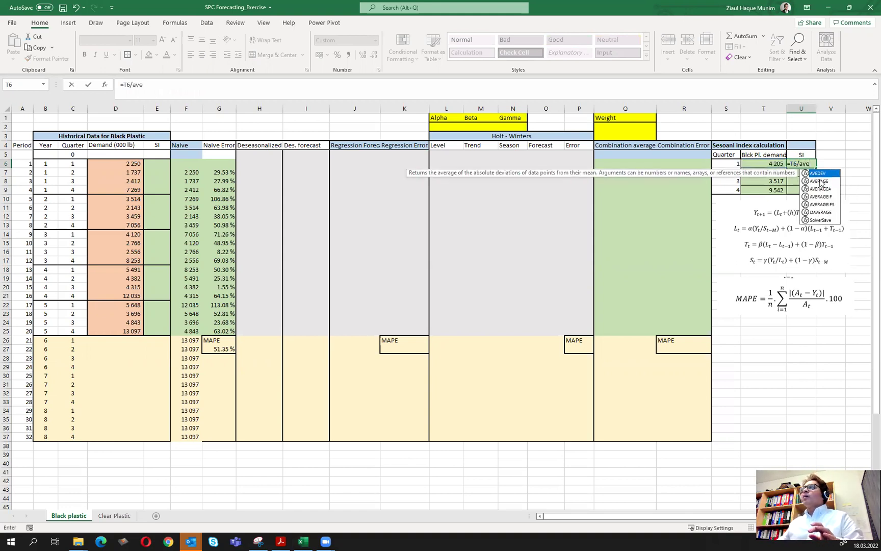
double_click(819, 181)
left_click_drag(756, 164, 753, 186)
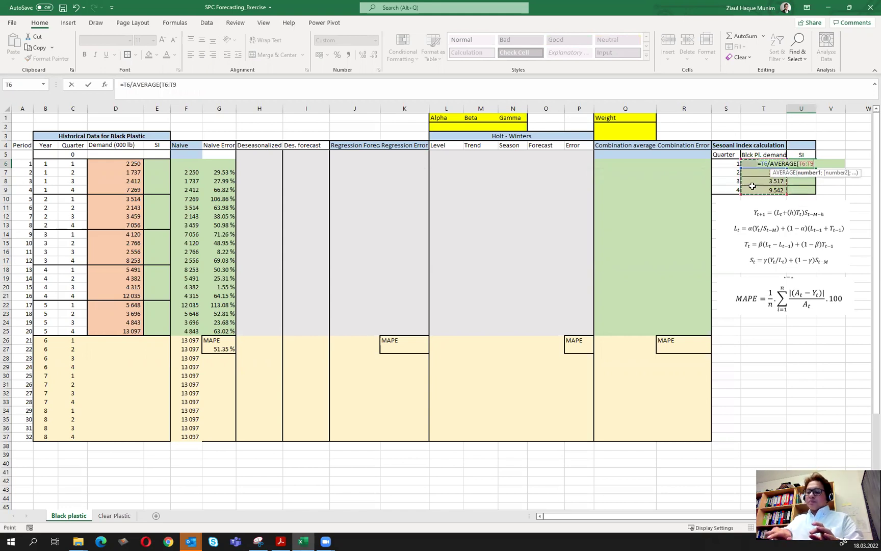
type(")")
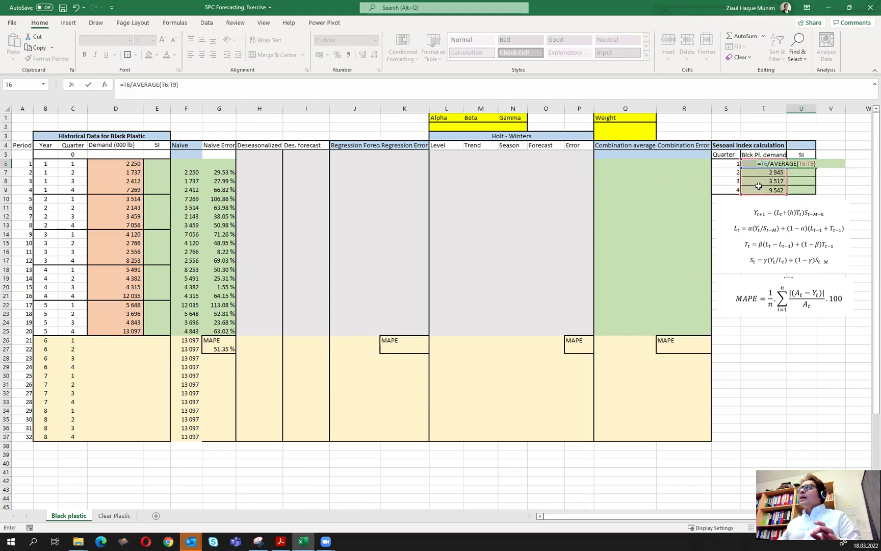
Make the averaged range absolute in U6's seasonal index formula so it reads =T6/AVERAGE($T$6:$T$9).
left_click(810, 165)
key("F4")
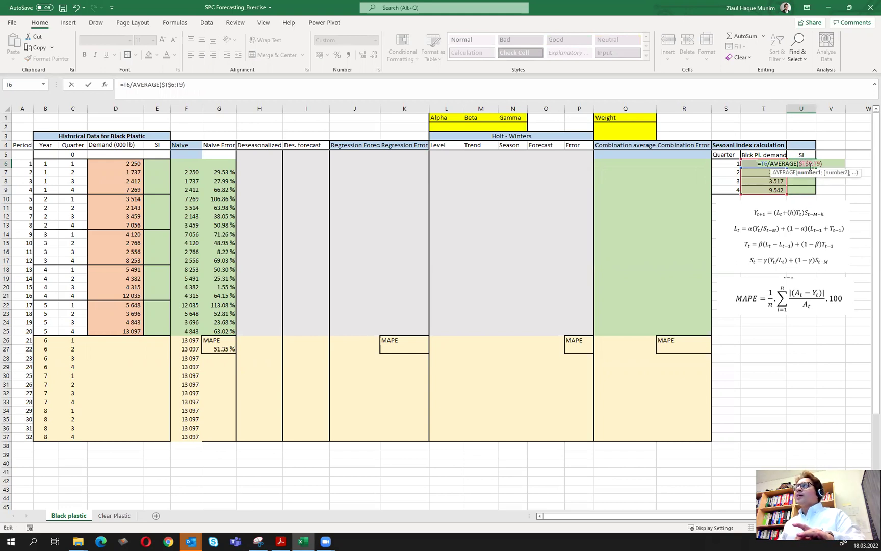
left_click(817, 163)
key("F4")
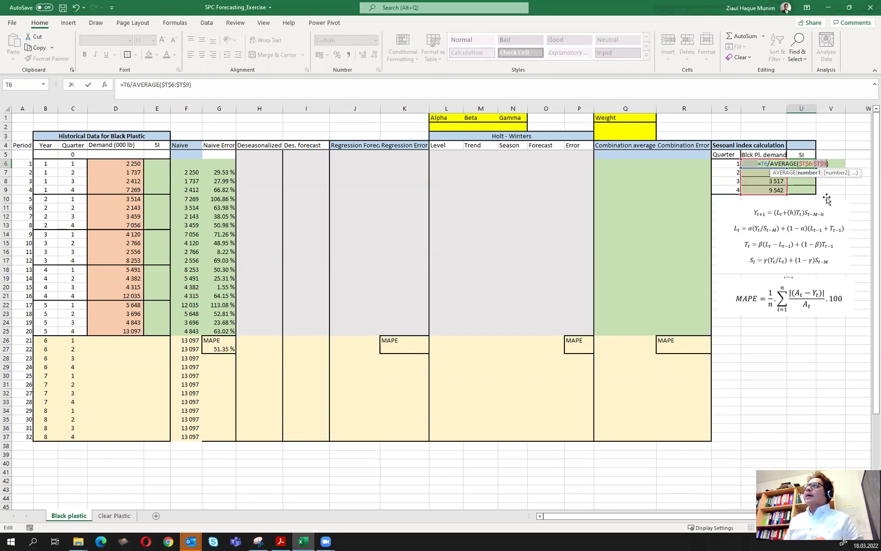
left_click(841, 162)
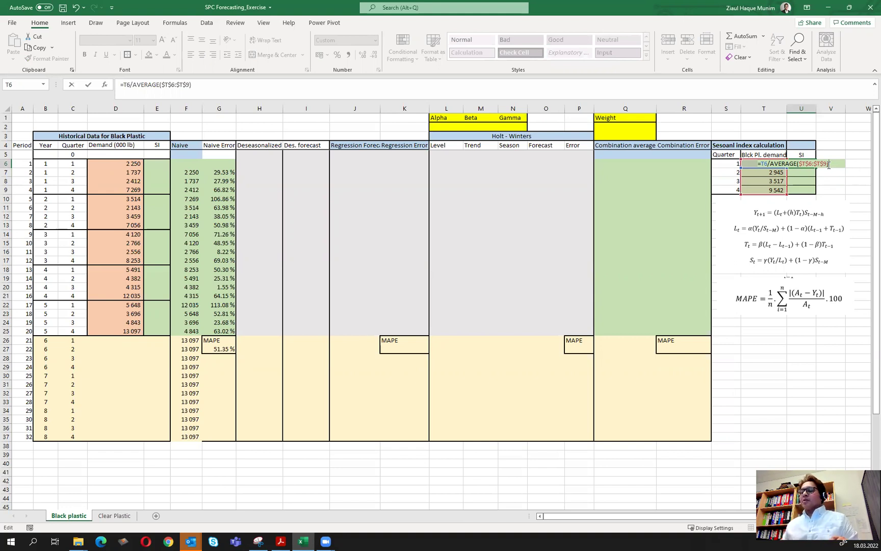
Fill the seasonal index formula from U6 down to U9 for quarters 2 to 4.
left_click(809, 165)
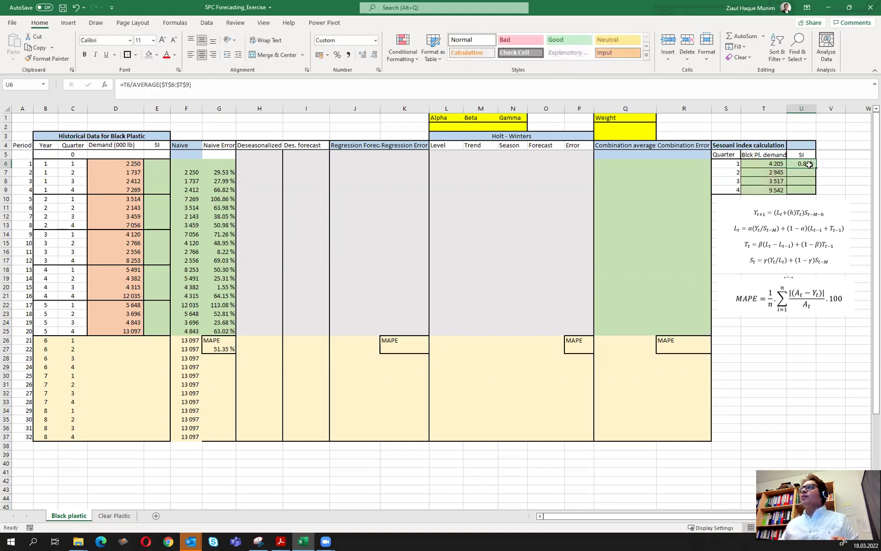
left_click_drag(818, 183, 811, 196)
left_click(807, 190)
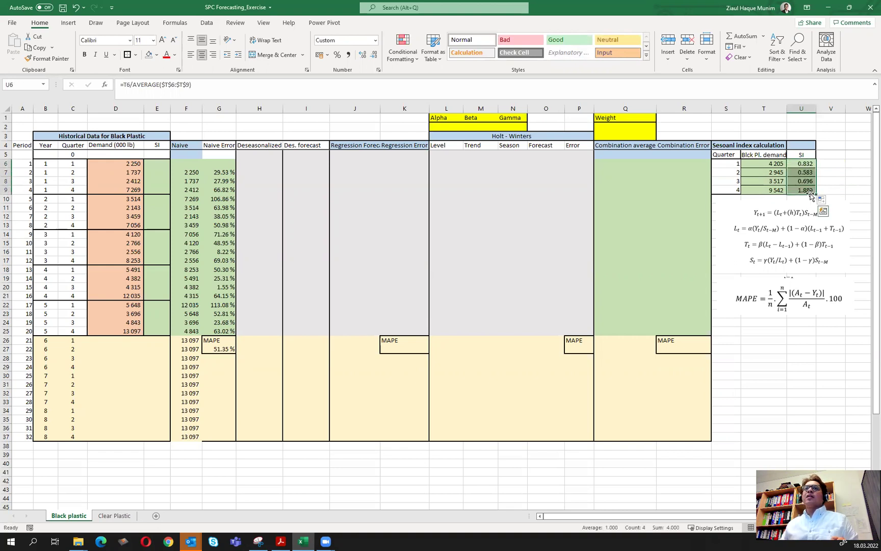
left_click(809, 162)
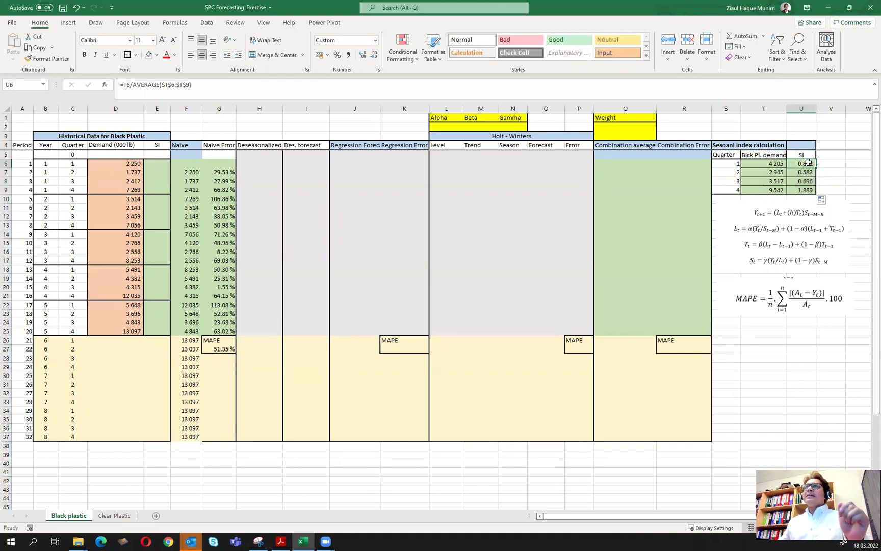
Link SI cell E6 to the quarter 1 index with =U6 and fill it down to E9 for year 1.
left_click(158, 162)
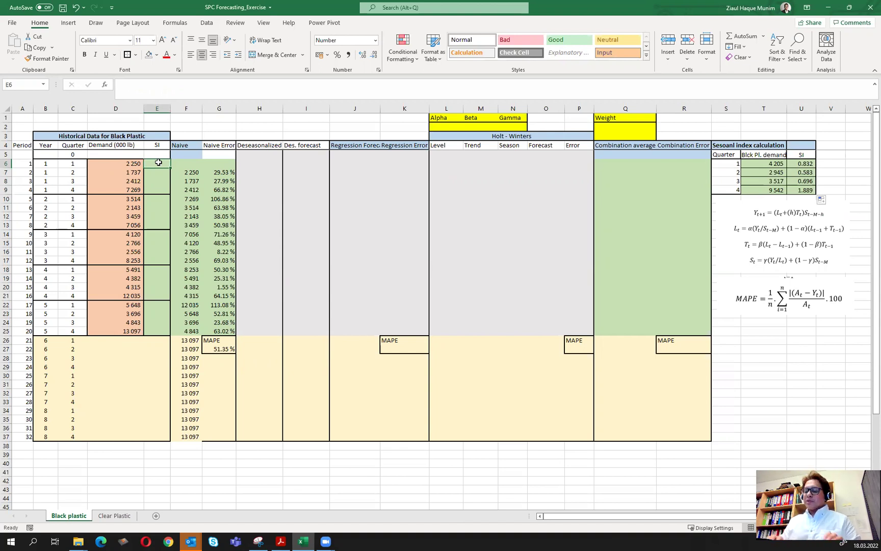
type("=")
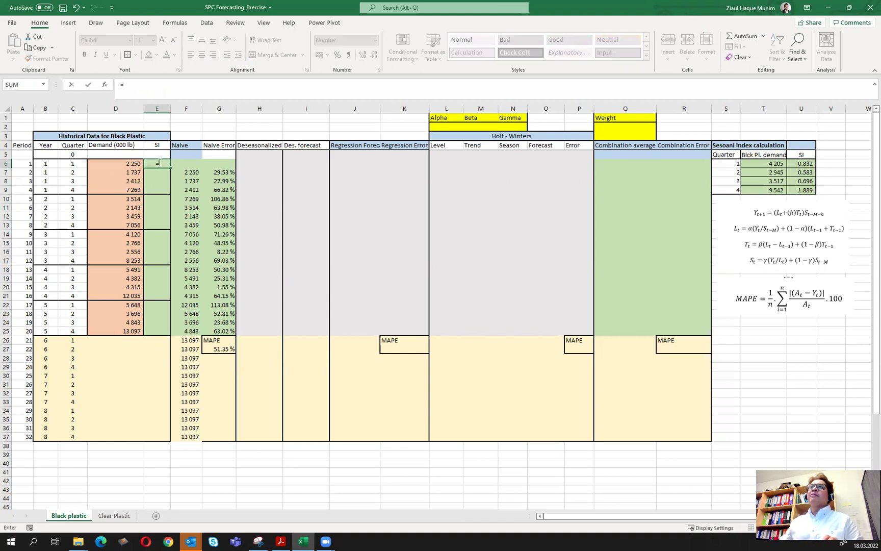
left_click(809, 165)
key("Return")
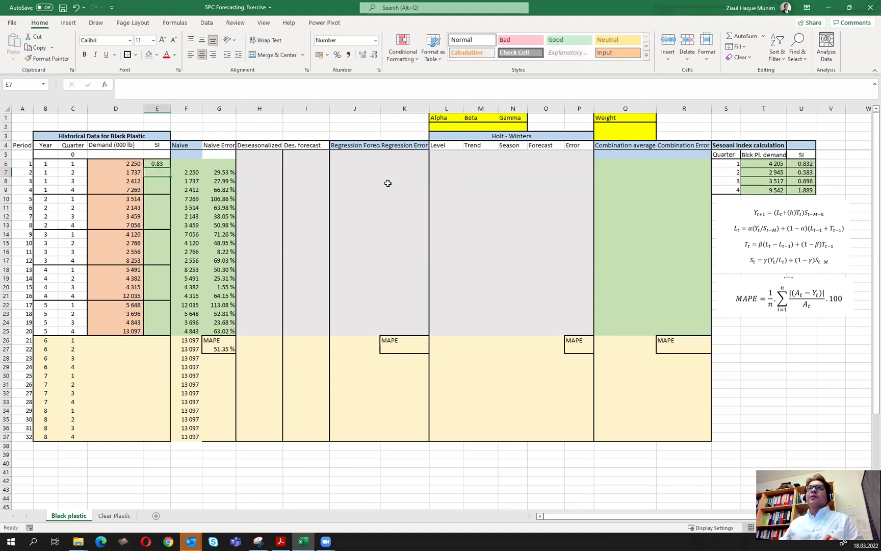
left_click(159, 162)
left_click_drag(171, 168, 170, 192)
Enter =E6 in cell E10 and fill it down to E13 to repeat the seasonal indices for year 2.
left_click(160, 200)
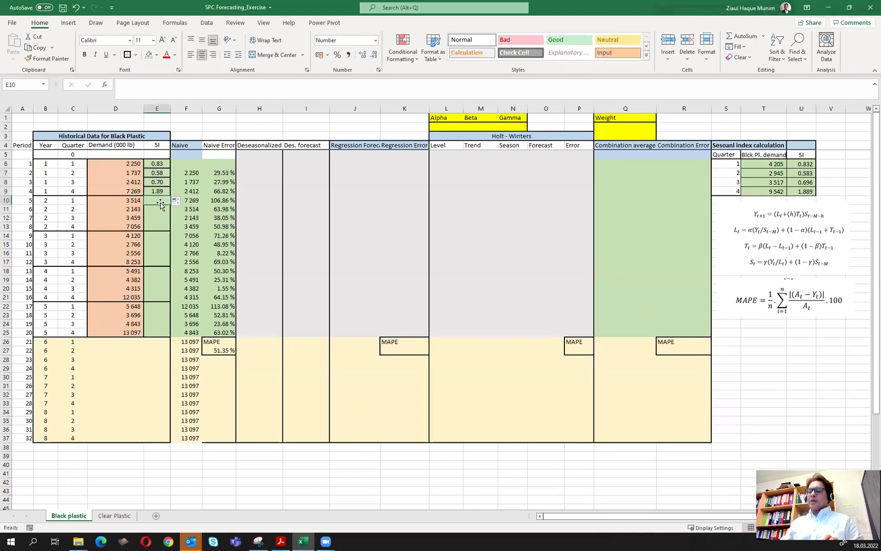
type("=")
left_click(158, 165)
key("Return")
left_click(159, 199)
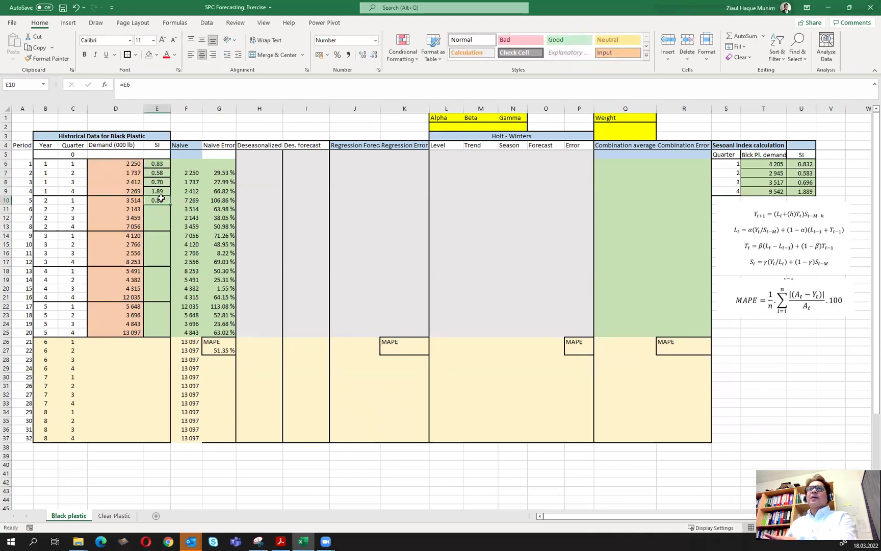
left_click_drag(171, 205, 170, 233)
Enter =E10 in cell E14 and fill it down to E17 to repeat the seasonal indices for year 3.
left_click(164, 236)
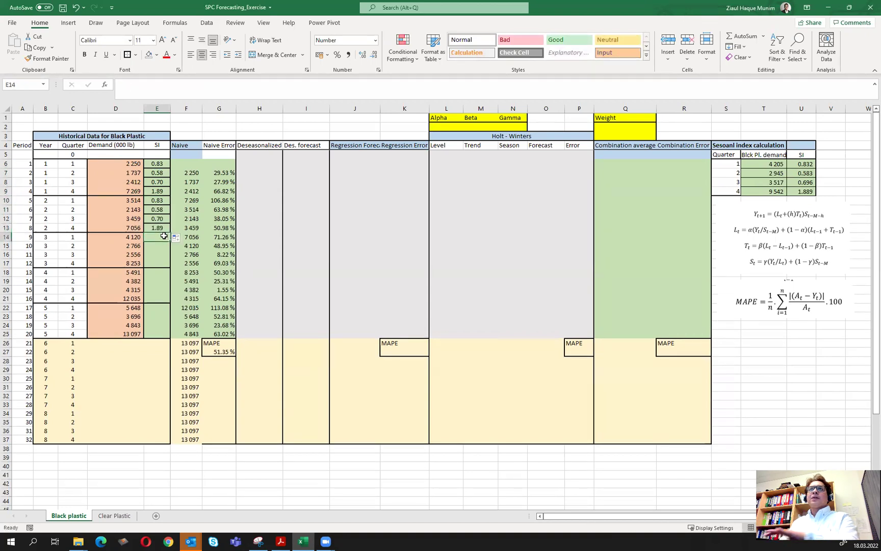
type("=")
left_click(158, 201)
key("Return")
left_click(163, 238)
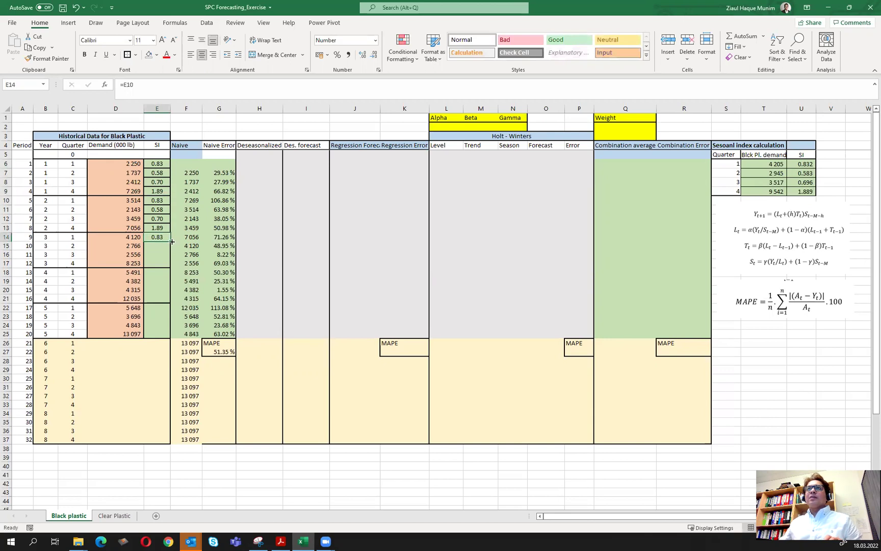
left_click_drag(171, 241, 160, 277)
Enter =E14 in cell E18 and fill it down to E21 to repeat the seasonal indices for year 4.
left_click(159, 276)
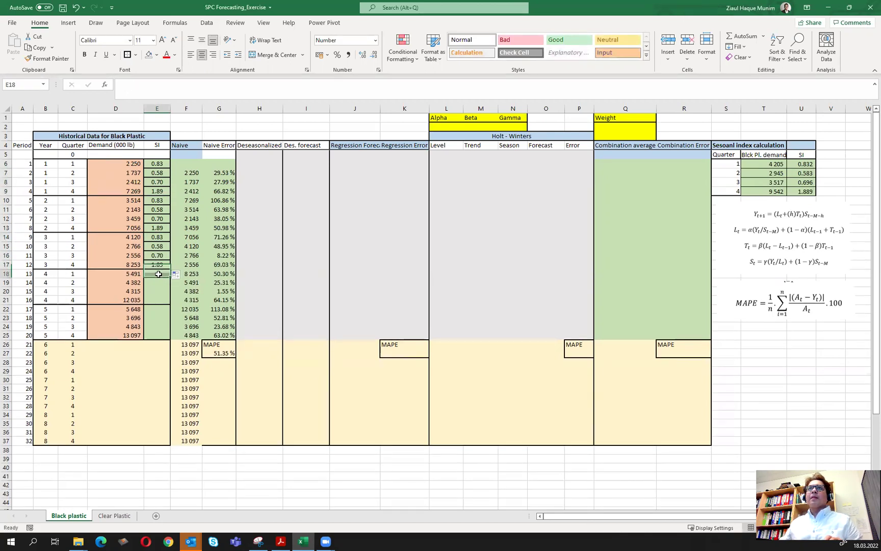
type("=")
left_click(156, 238)
key("Return")
left_click(157, 274)
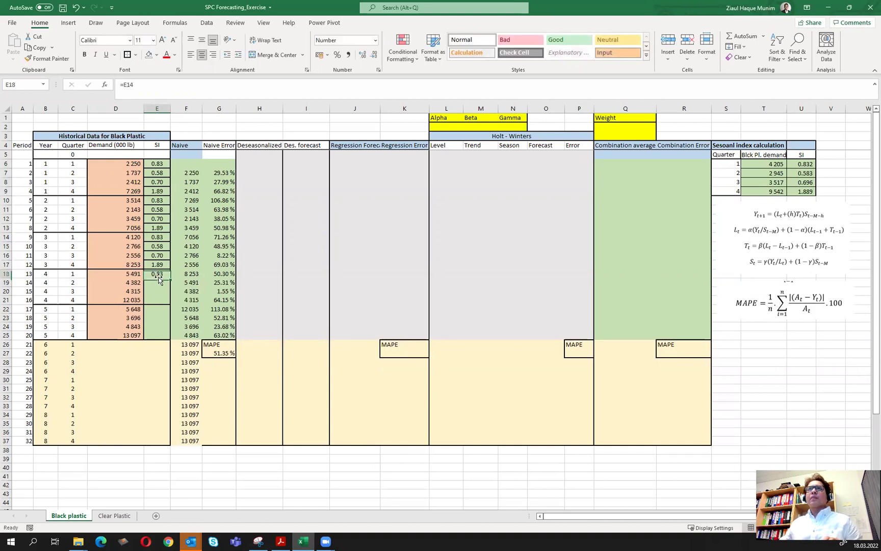
left_click_drag(171, 278, 169, 305)
Enter =E18 in cell E22 and fill it down to E25 to repeat the seasonal indices for year 5.
left_click(159, 311)
type("=")
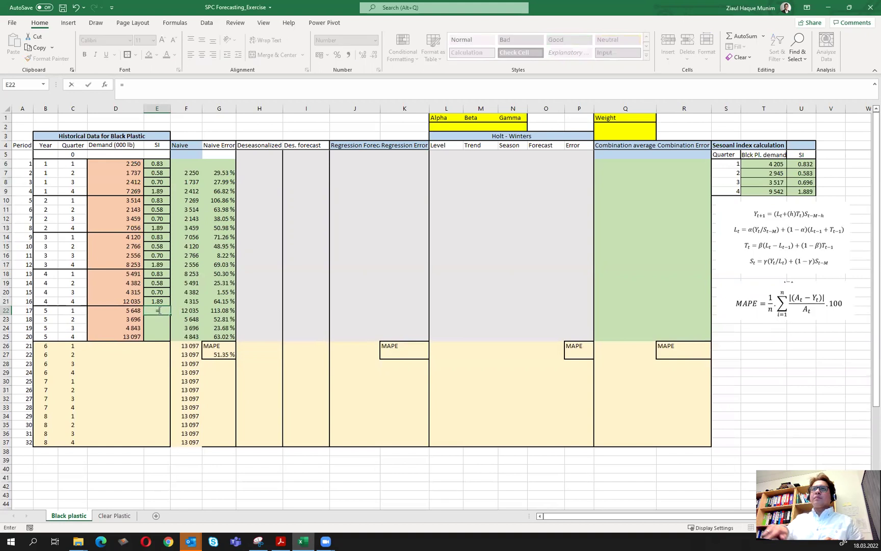
left_click(159, 275)
key("Return")
left_click(158, 310)
left_click_drag(169, 314, 168, 338)
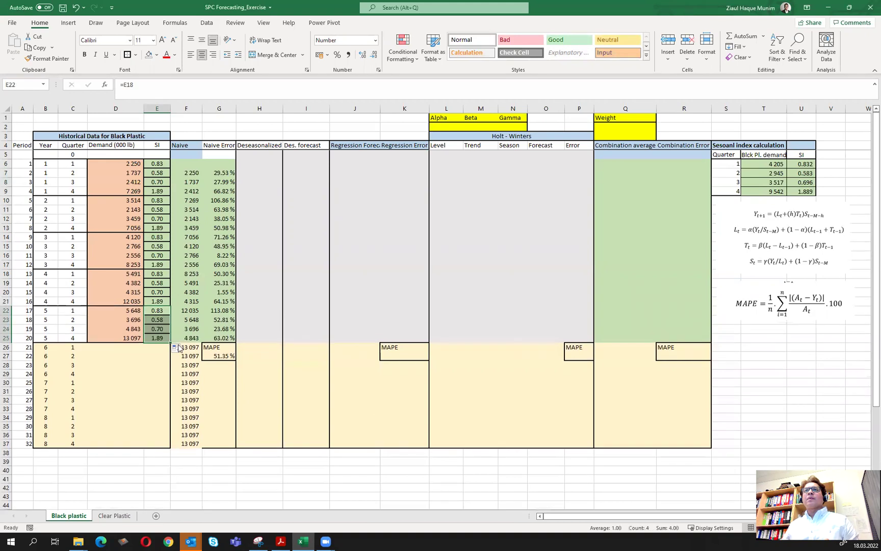
left_click(266, 340)
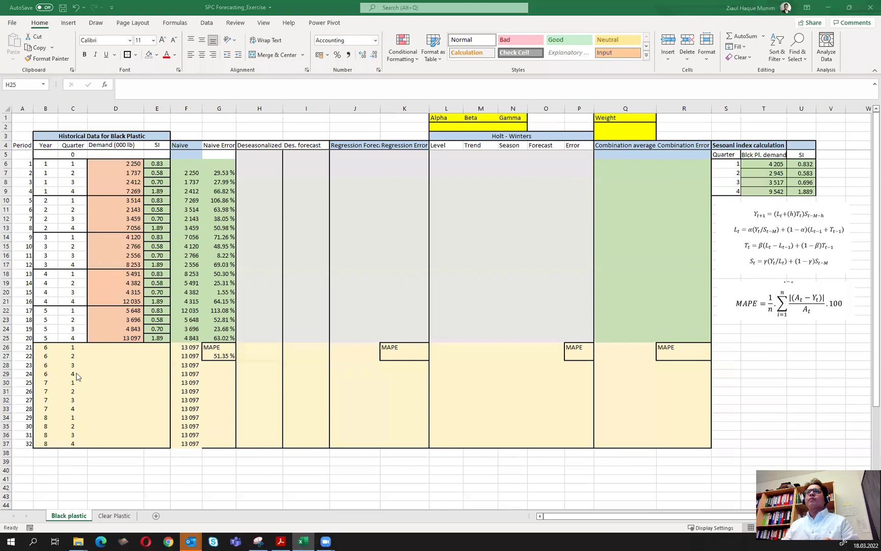
Enter =E22 in cell E26 and fill it down to E29 as the seasonal indices for forecast year 6.
left_click(163, 347)
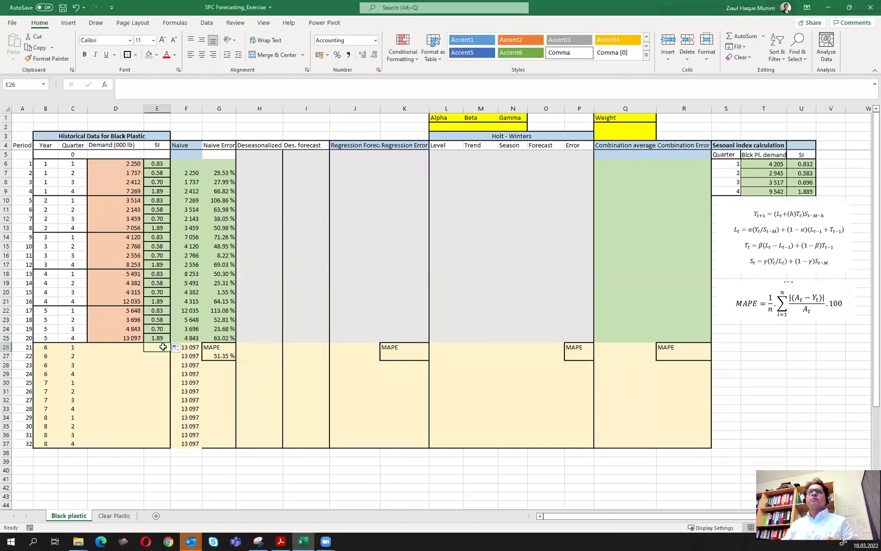
type("=")
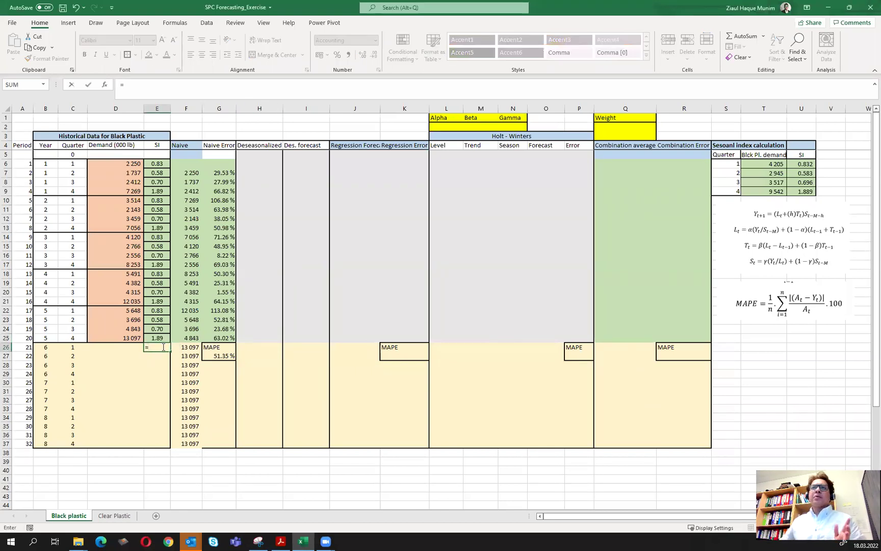
left_click(161, 311)
key("ctrl+Return")
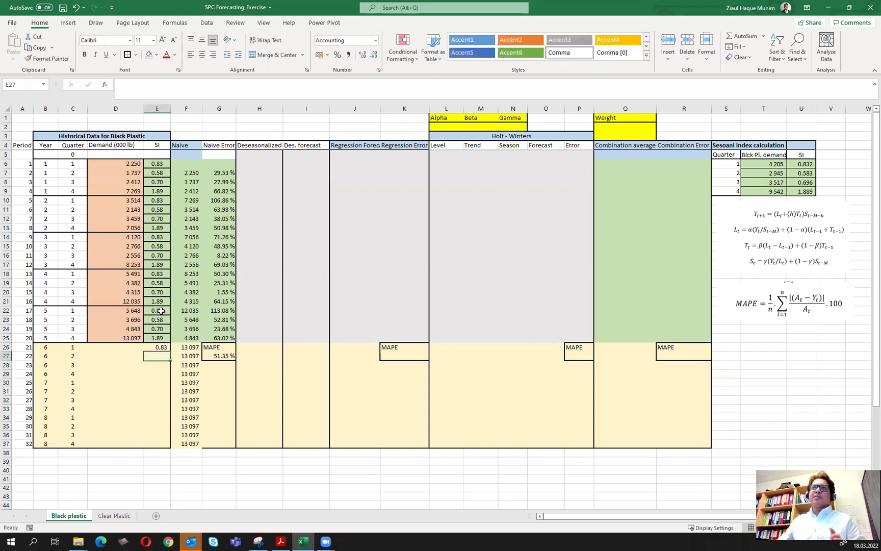
left_click_drag(170, 351, 169, 379)
Enter =E26 in cell E30 and fill it down to E33 as the seasonal indices for forecast year 7.
left_click(158, 384)
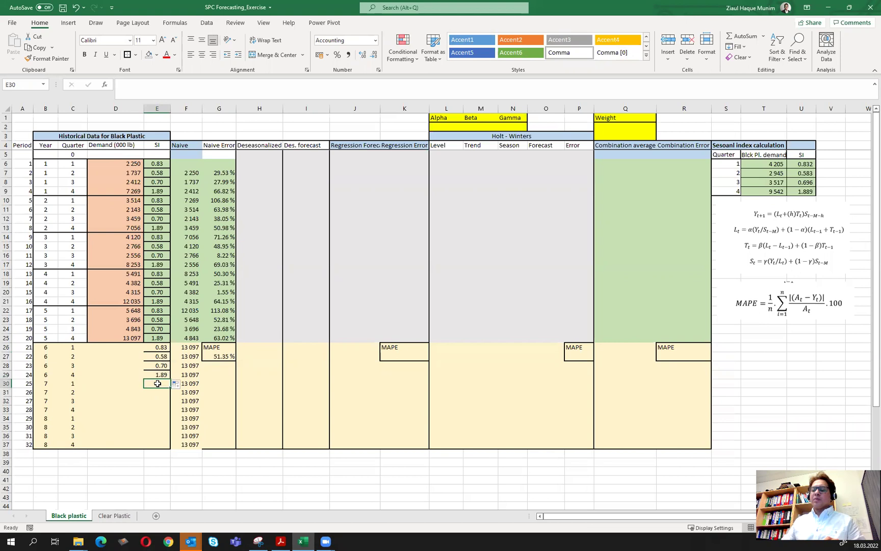
type("=")
left_click(160, 351)
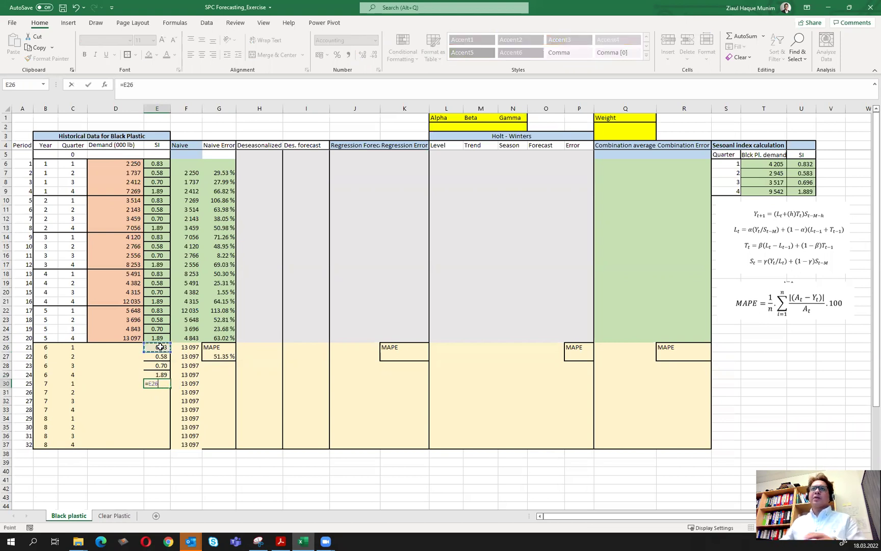
key("Return")
left_click(163, 385)
left_click_drag(170, 389, 170, 411)
Enter =E30 in cell E34 and fill it down to E37 as the seasonal indices for forecast year 8.
left_click(161, 418)
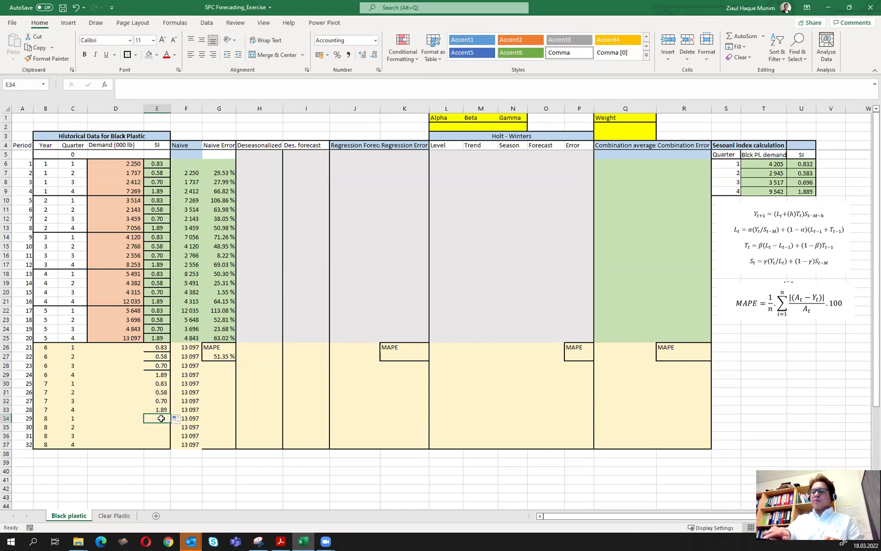
type("=")
left_click(161, 384)
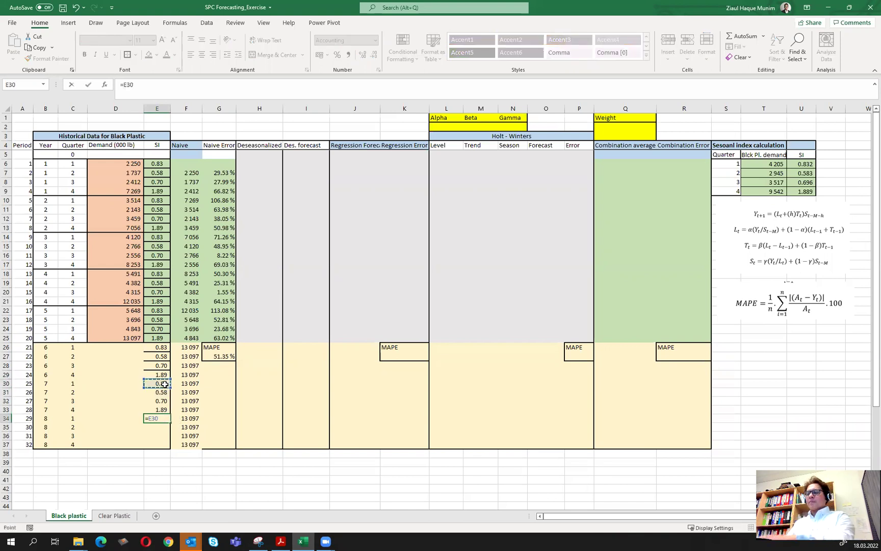
key("Return")
left_click(163, 417)
left_click_drag(171, 422, 171, 448)
left_click(194, 488)
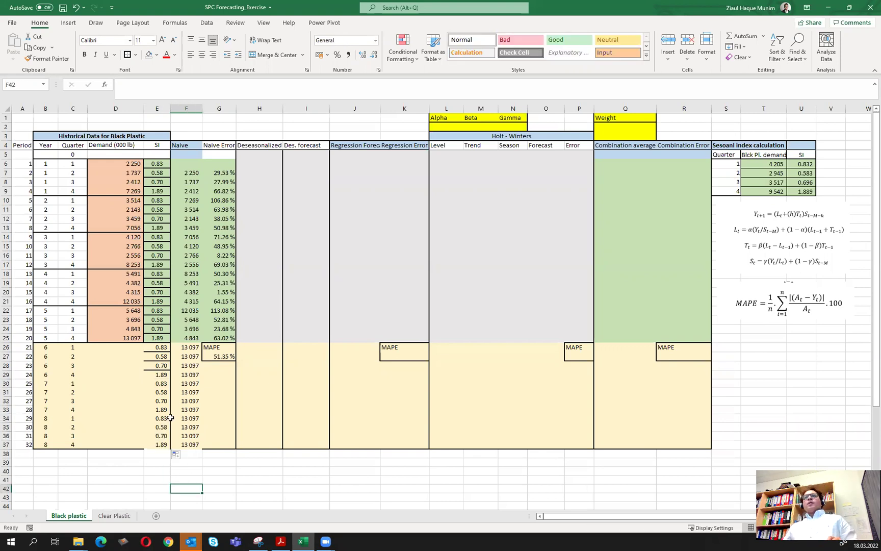
left_click_drag(159, 163, 160, 191)
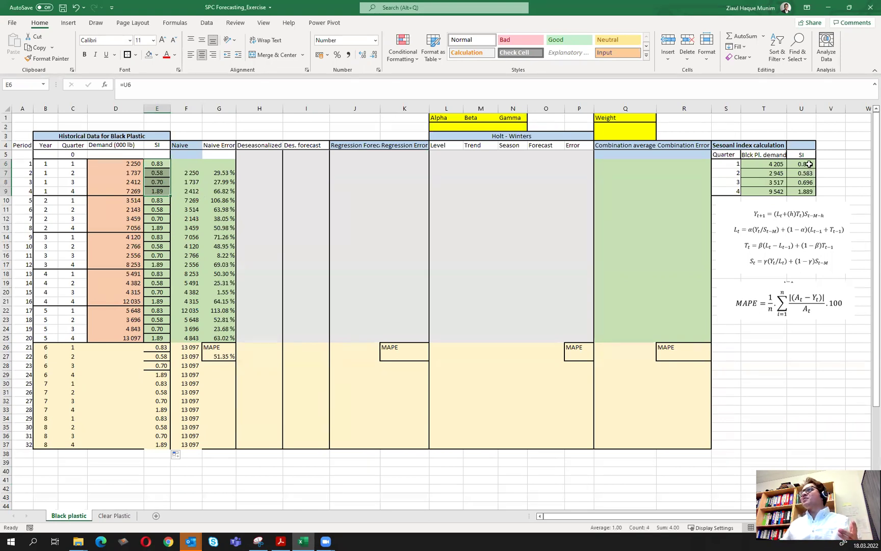
left_click_drag(810, 163, 810, 192)
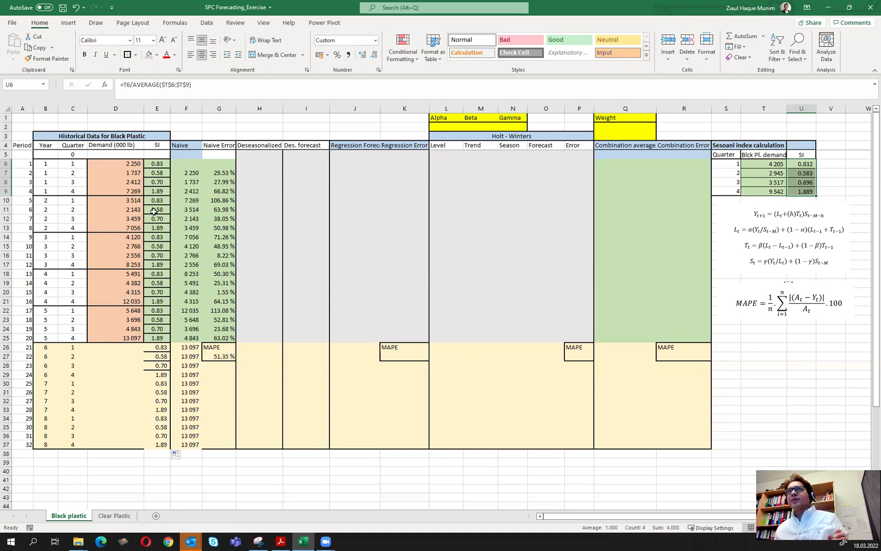
left_click(261, 169)
left_click(271, 145)
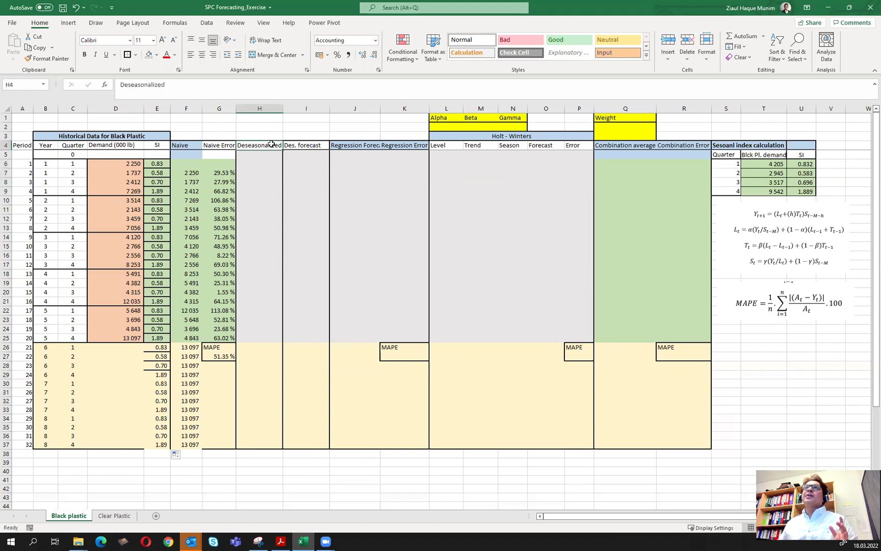
Calculate deseasonalized demand in H6 with =D6/E6 and fill the formula down to H25.
left_click(256, 169)
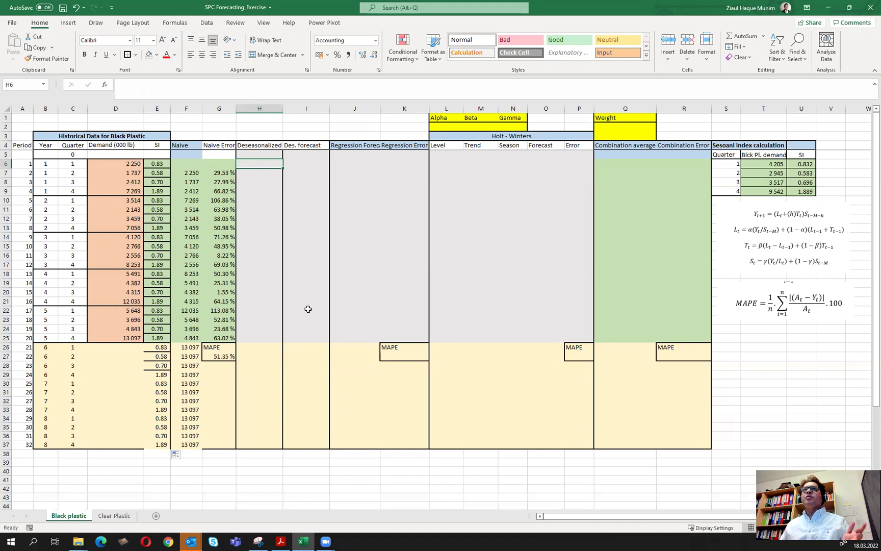
type("=")
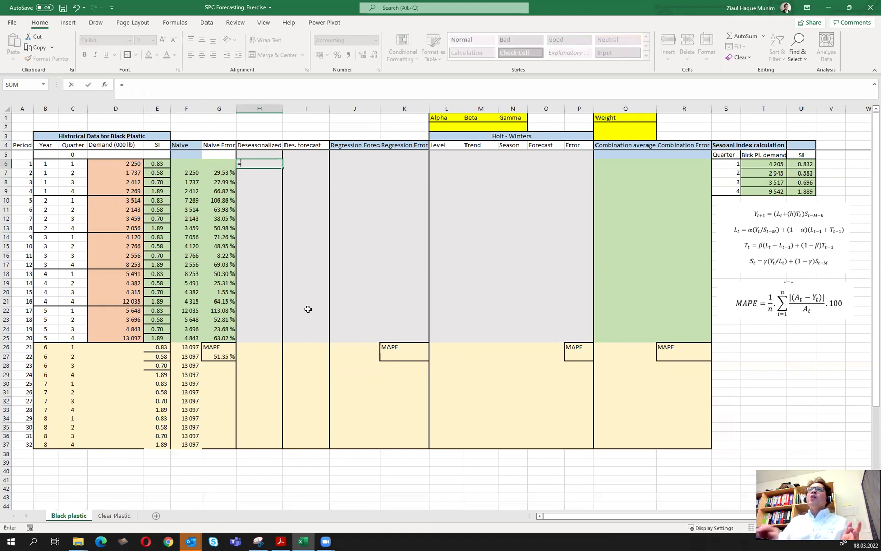
left_click(137, 165)
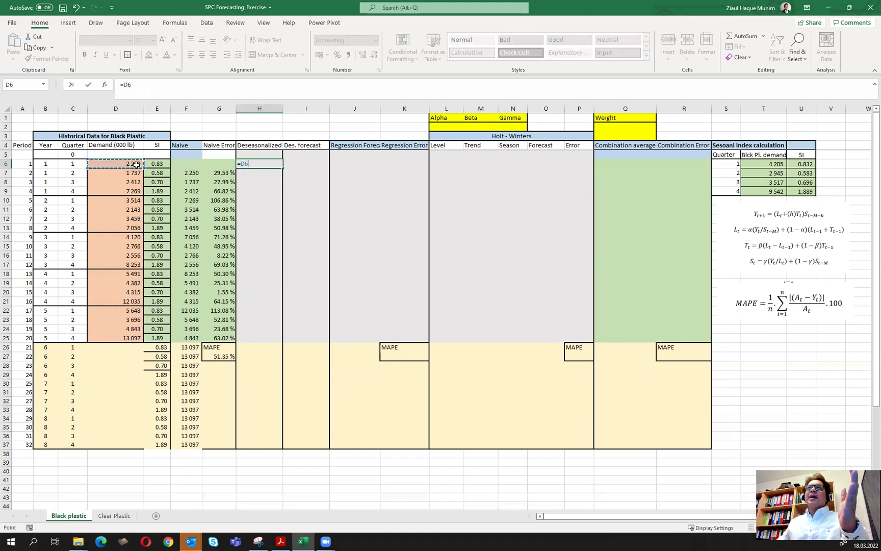
type("/")
left_click(159, 164)
key("Return")
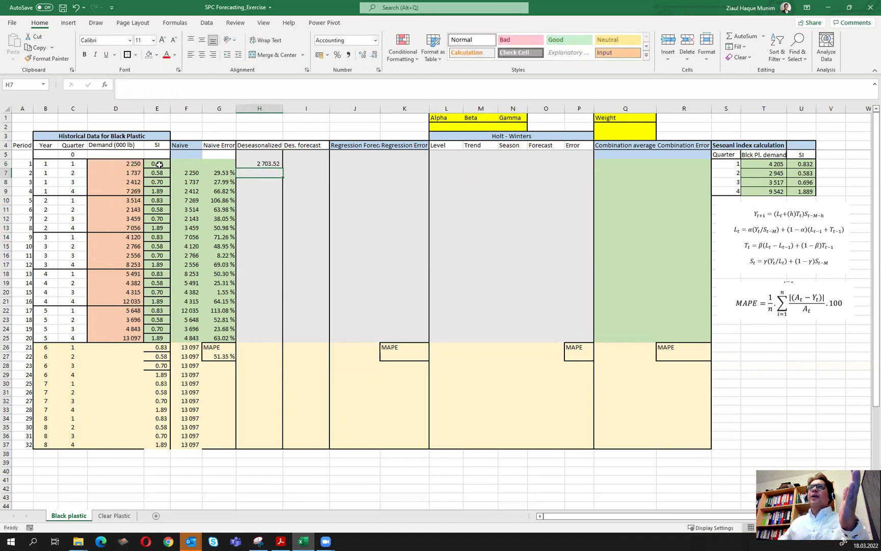
left_click(263, 165)
left_click_drag(282, 169, 280, 342)
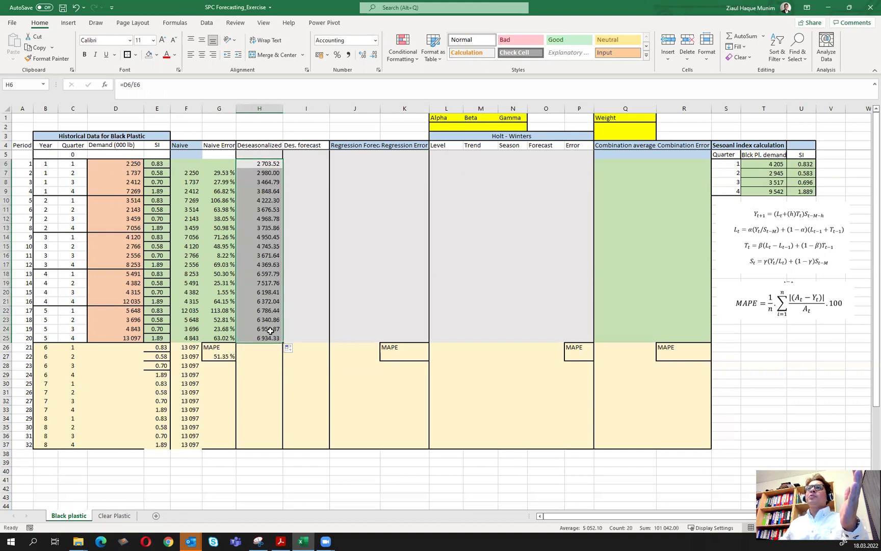
left_click(130, 338)
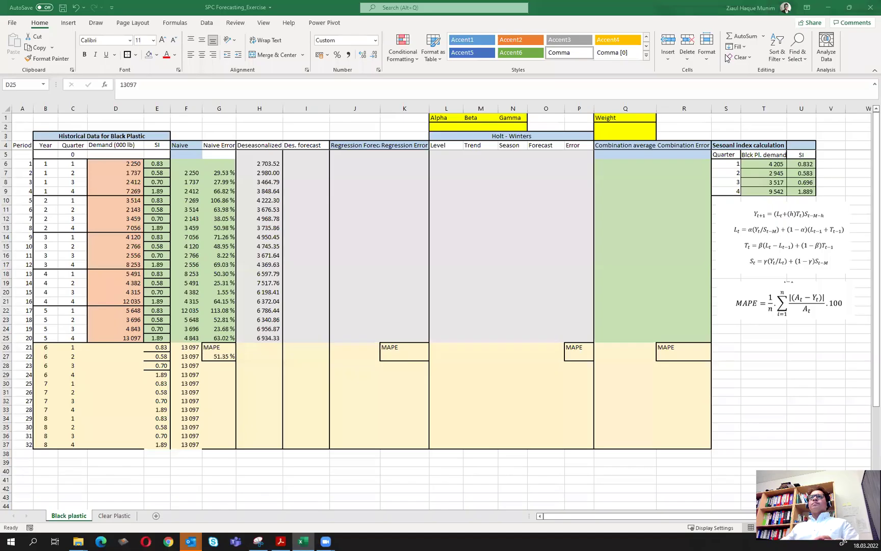
Fill the deseasonalized demand formula in H6 down to H25 again.
left_click(266, 165)
left_click_drag(280, 169, 275, 337)
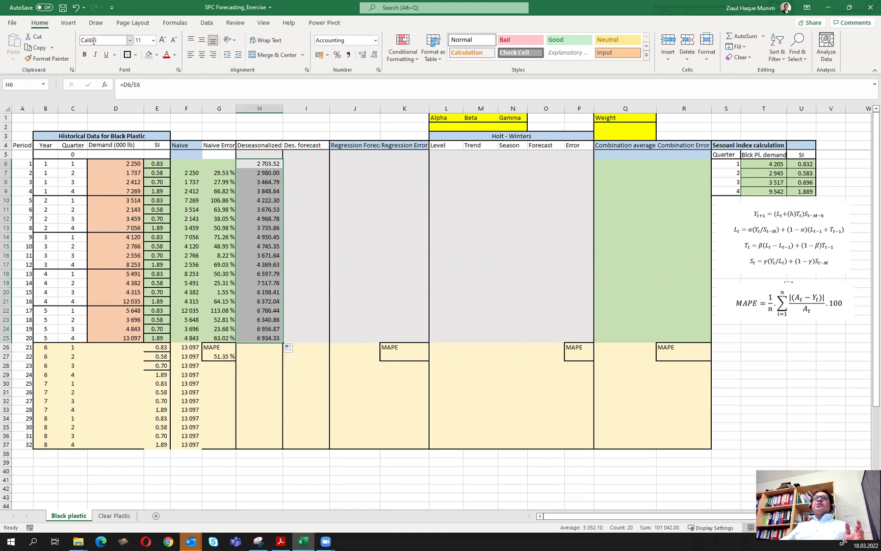
Check in the Excel add-ins manager whether the Analysis ToolPak is enabled.
left_click(207, 23)
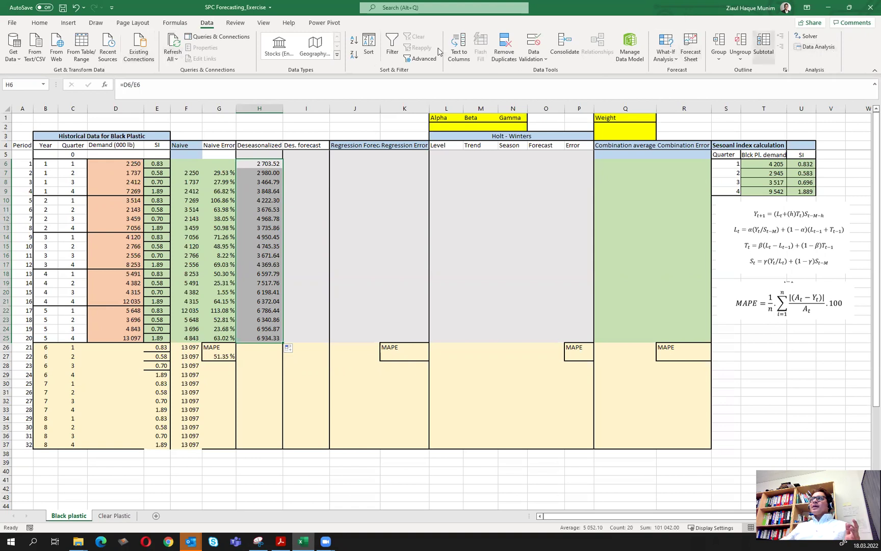
left_click(13, 23)
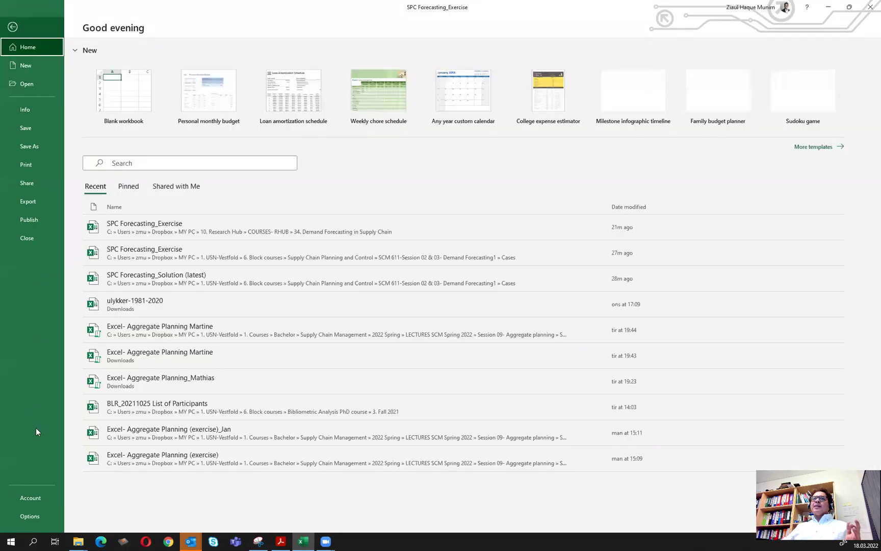
key("Escape")
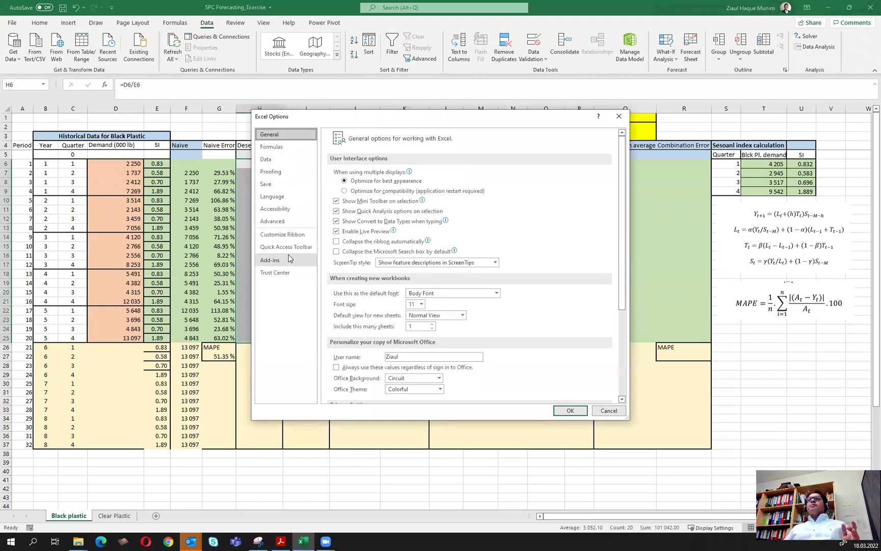
left_click(278, 264)
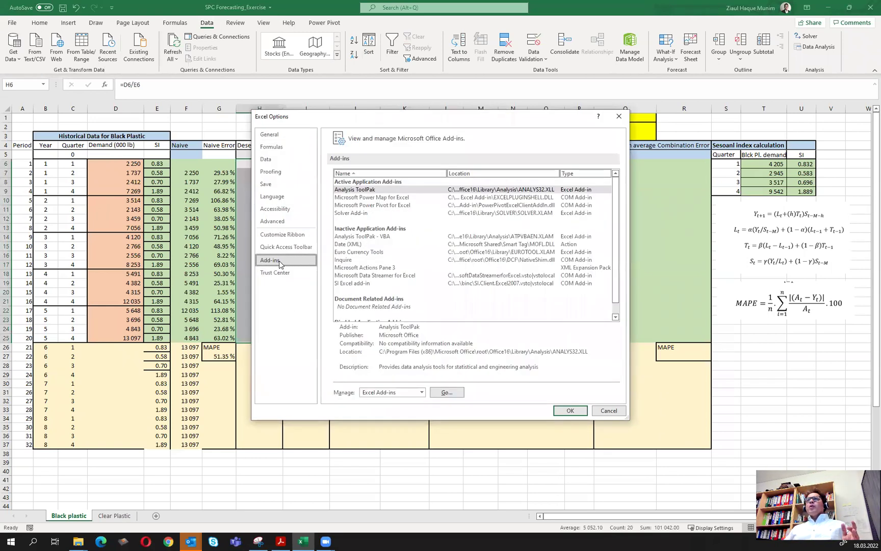
left_click(452, 390)
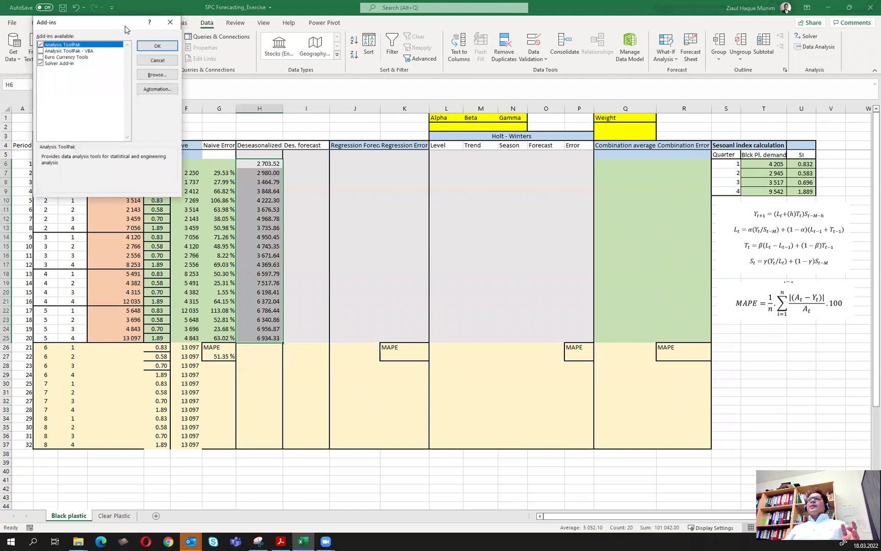
left_click(418, 195)
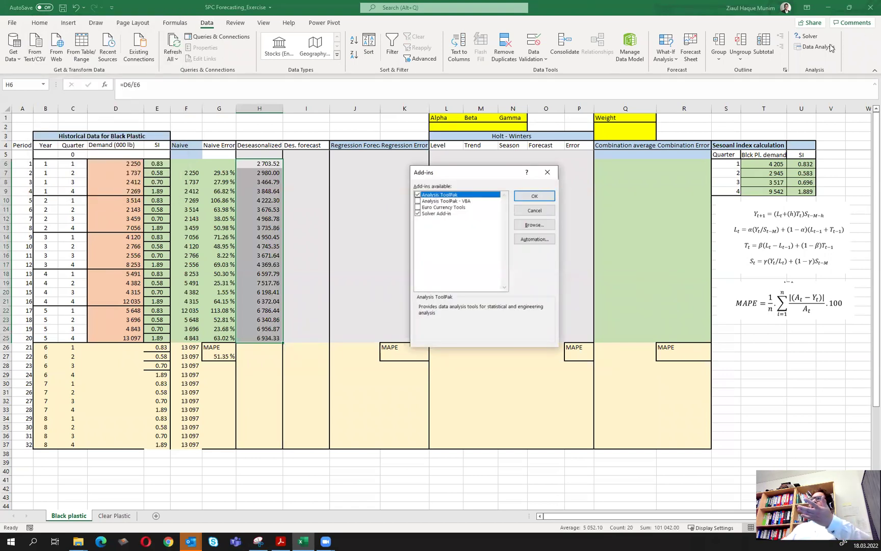
left_click(545, 174)
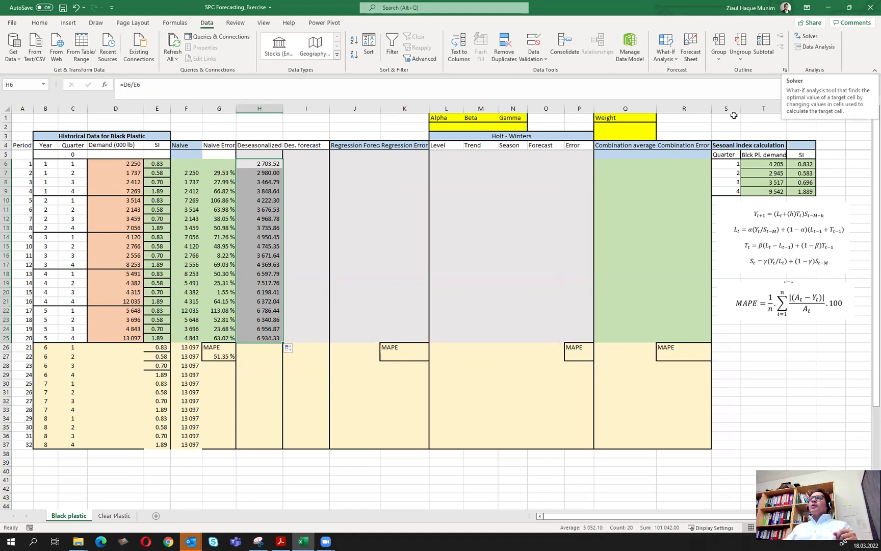
Start a Regression data analysis with deseasonalized demand H6:H25 as the Y range and periods A6:A25 as the X range.
left_click(818, 47)
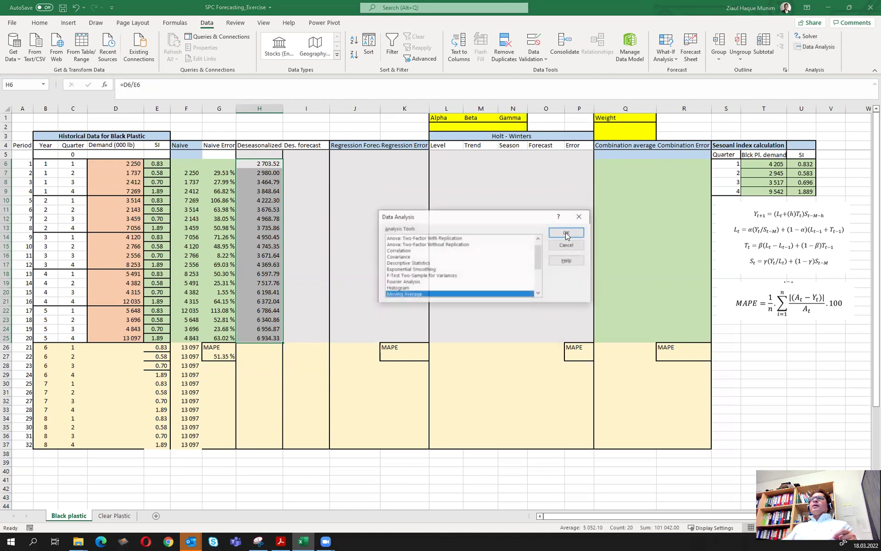
scroll(427, 279, "down", 3)
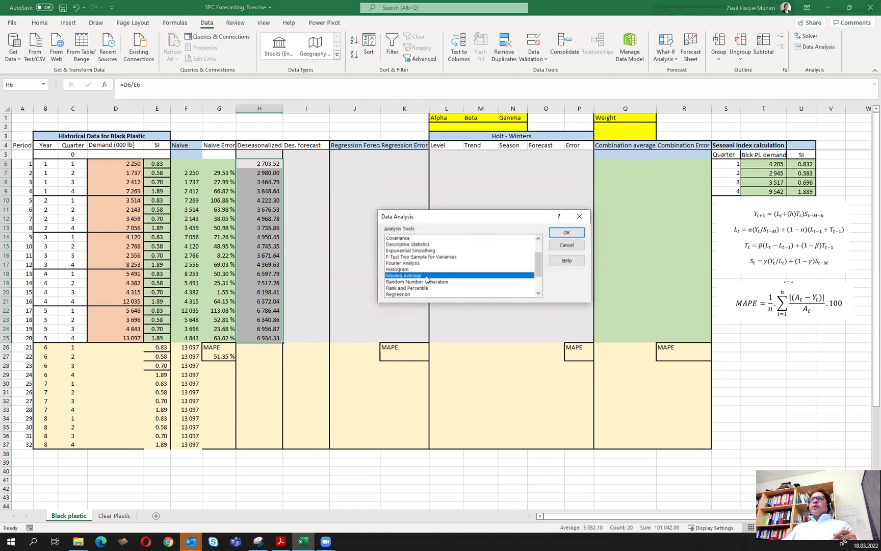
left_click(460, 264)
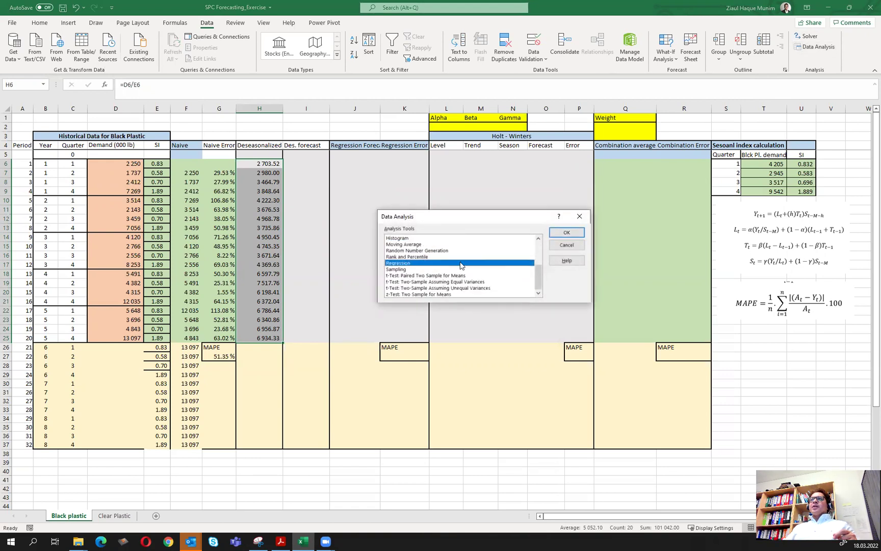
left_click(566, 234)
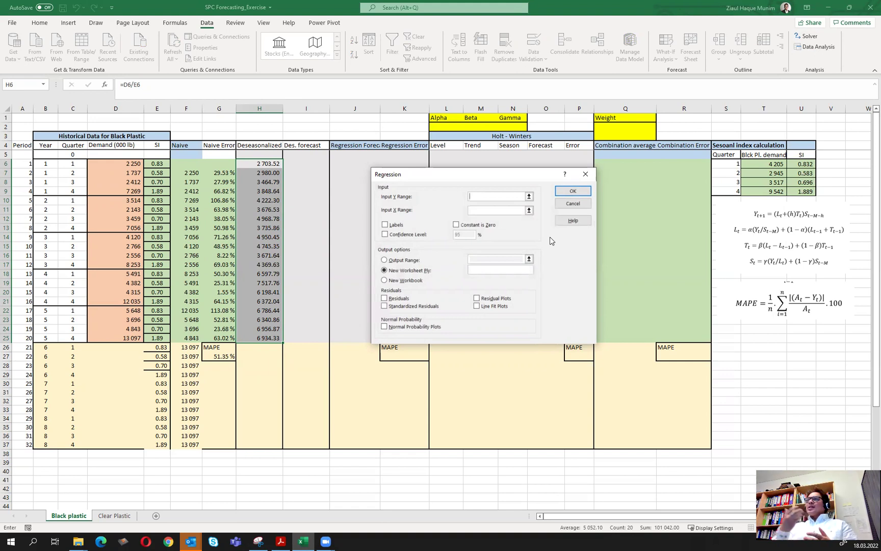
left_click(529, 198)
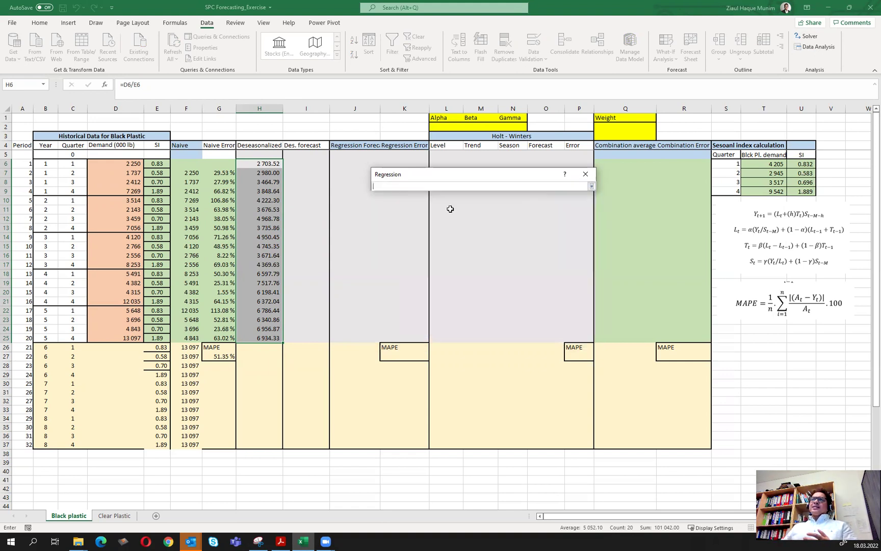
left_click_drag(259, 163, 257, 338)
left_click(592, 186)
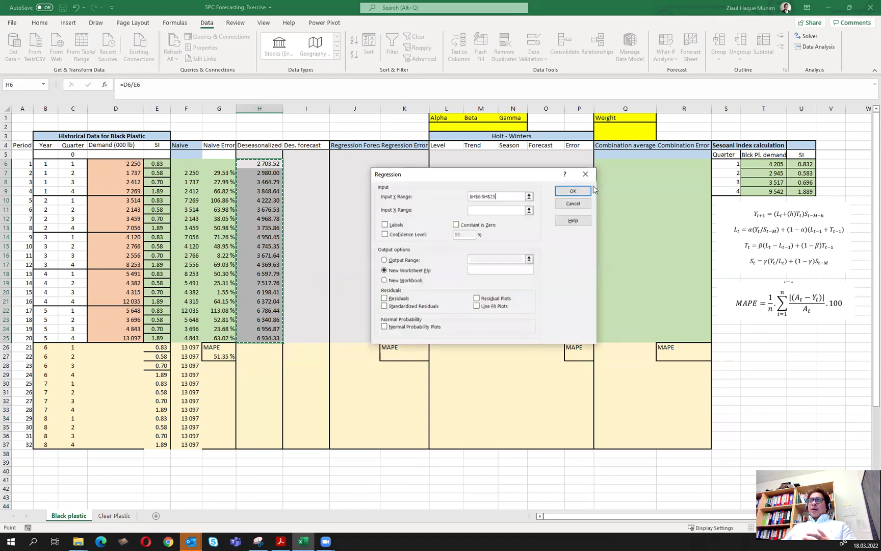
left_click(529, 211)
left_click_drag(28, 166, 18, 335)
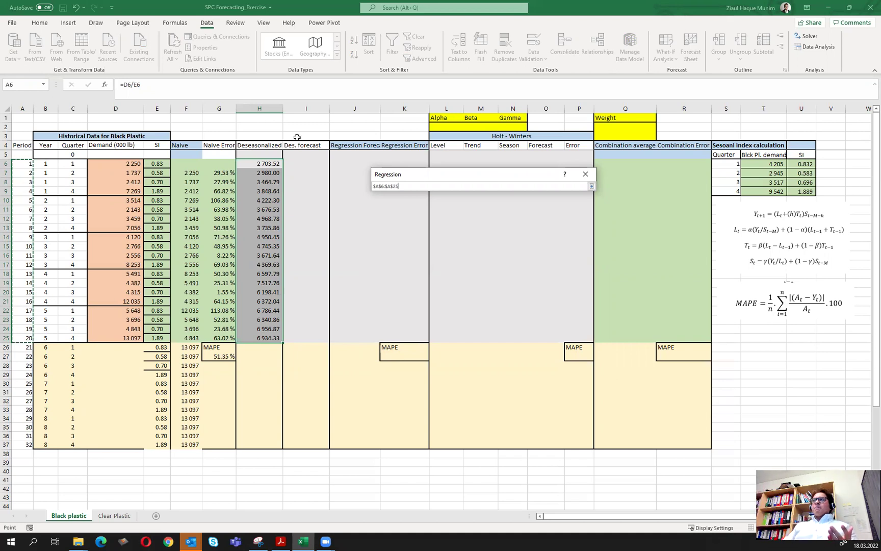
left_click(592, 188)
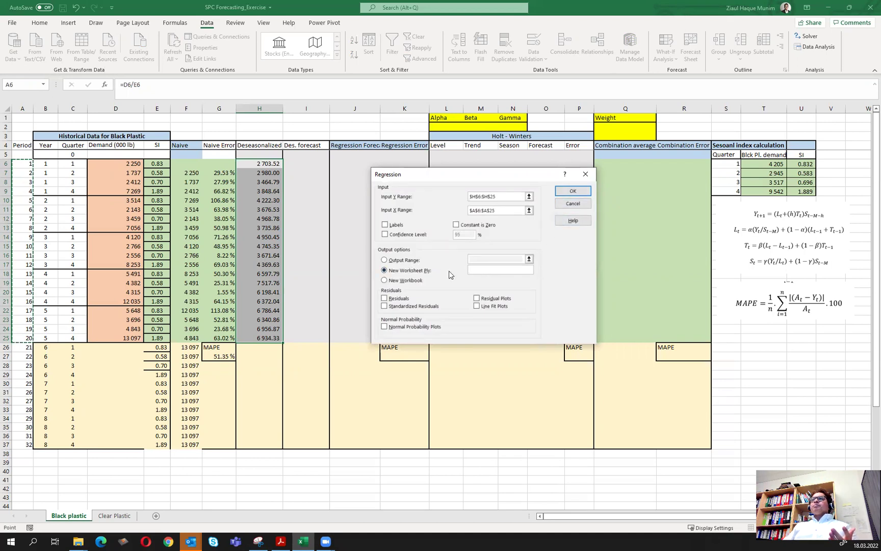
Set the regression output range to cell B39 and run the analysis.
left_click(413, 261)
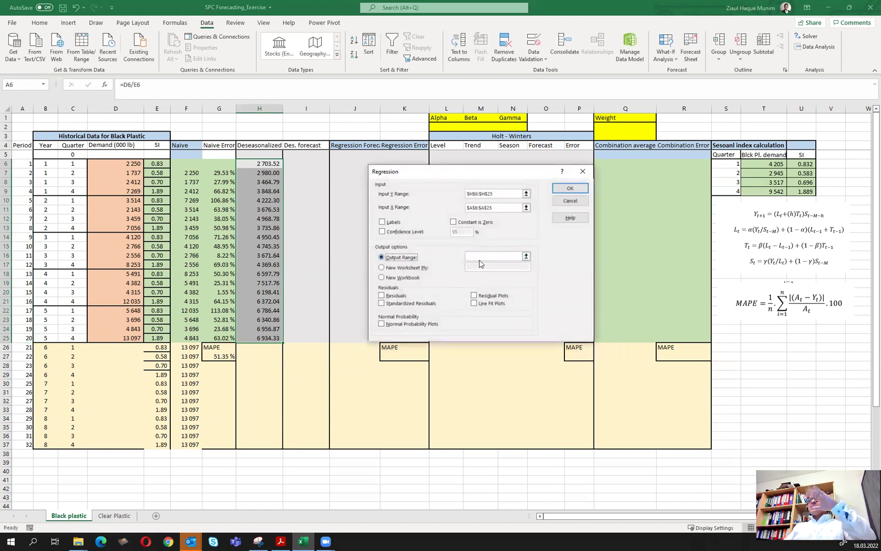
left_click(526, 256)
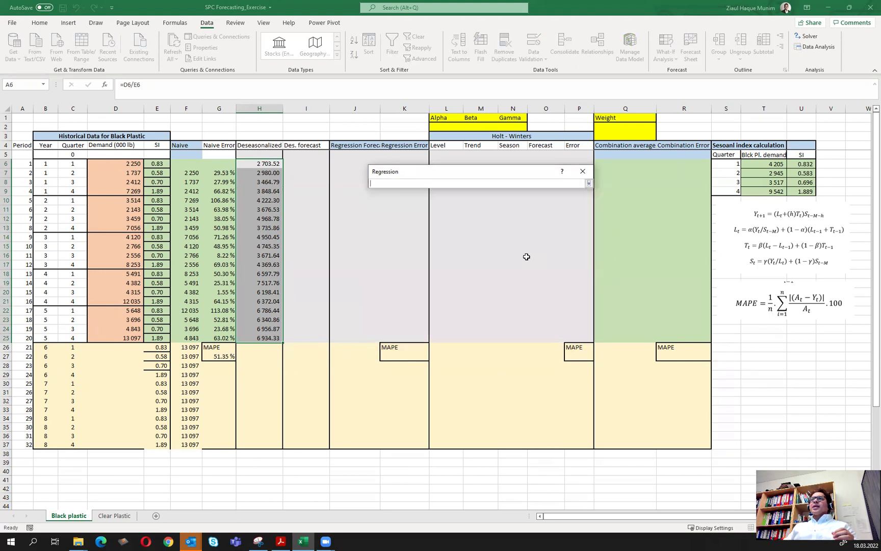
left_click(47, 463)
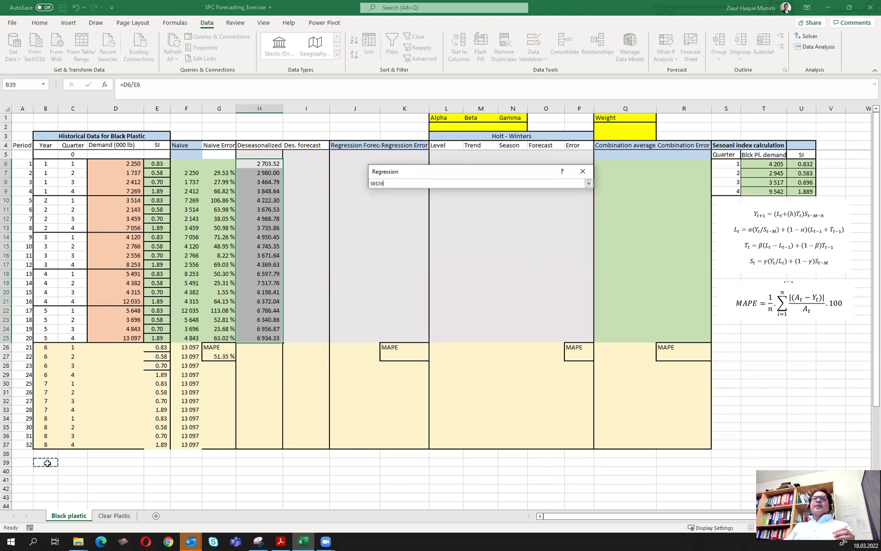
left_click(589, 183)
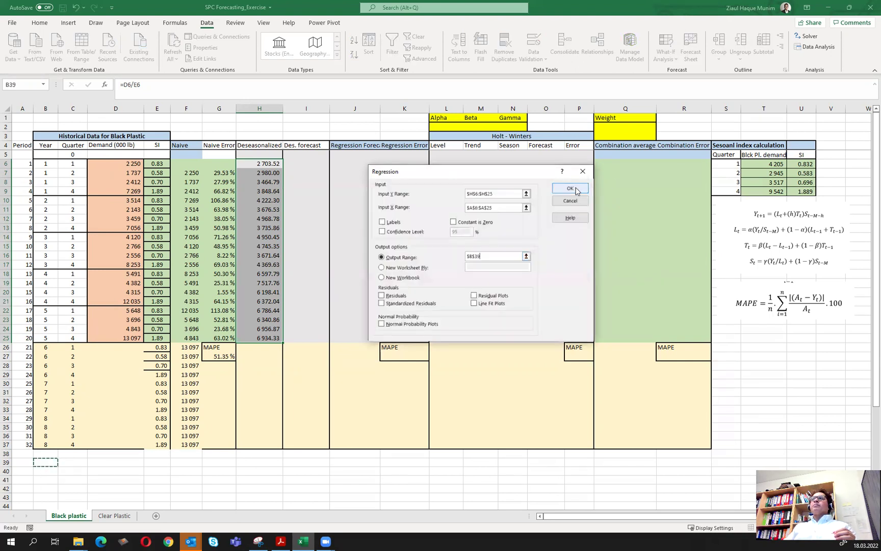
left_click(570, 189)
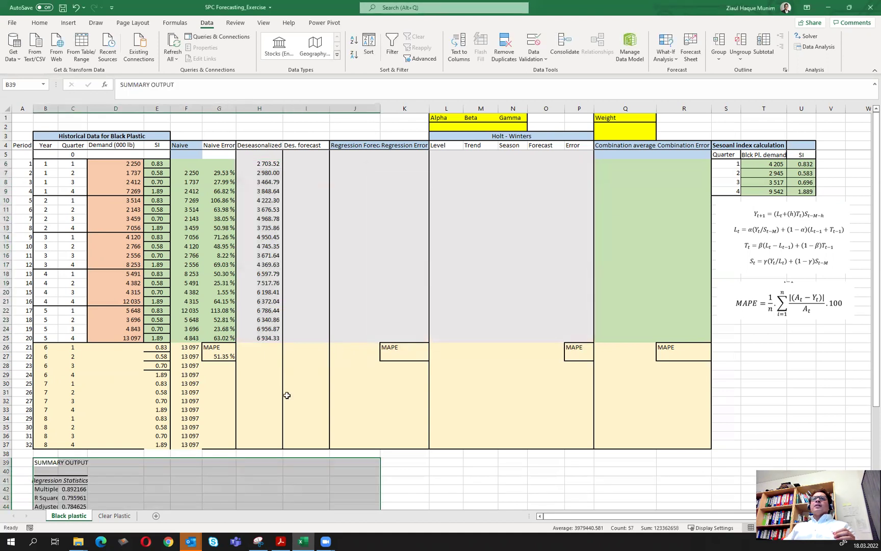
Highlight the intercept and X variable coefficient cells B55:C56 of the regression output with a light gold fill.
left_click(50, 462)
scroll(50, 462, "down", 6)
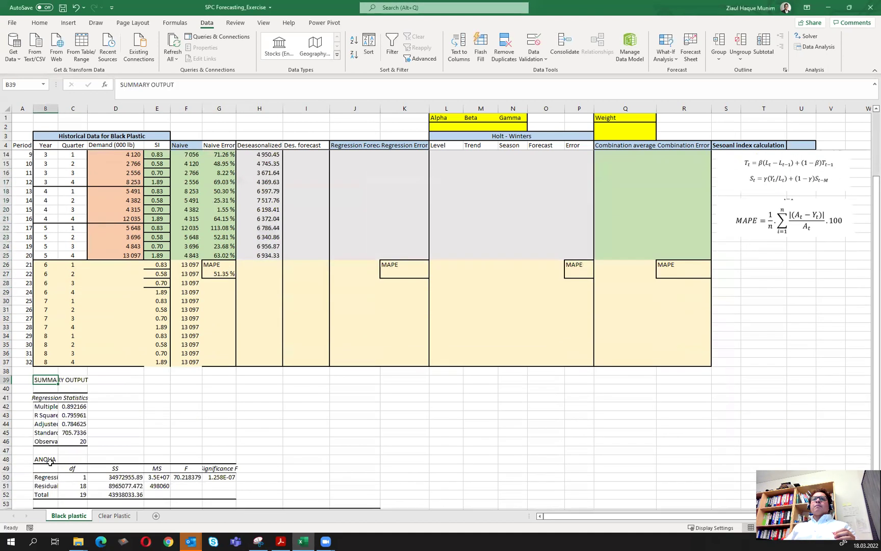
left_click_drag(46, 440, 74, 449)
left_click(43, 25)
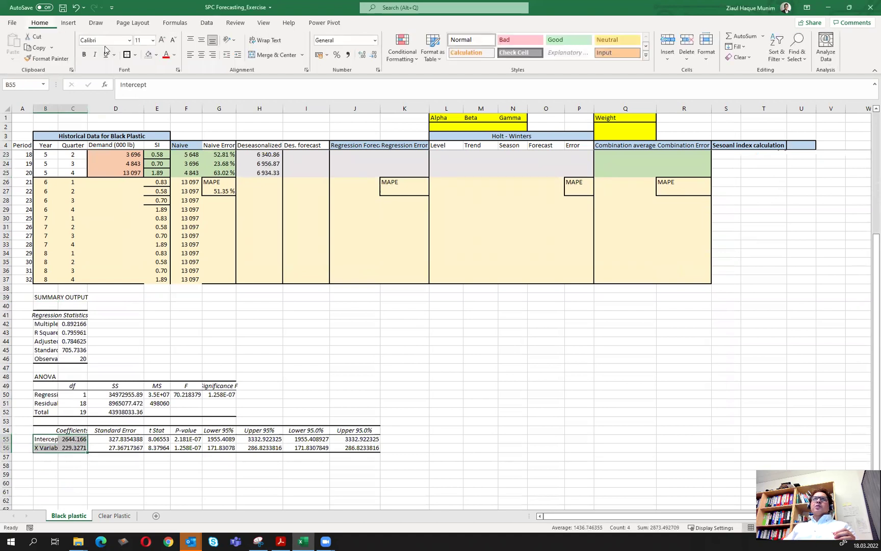
left_click(157, 55)
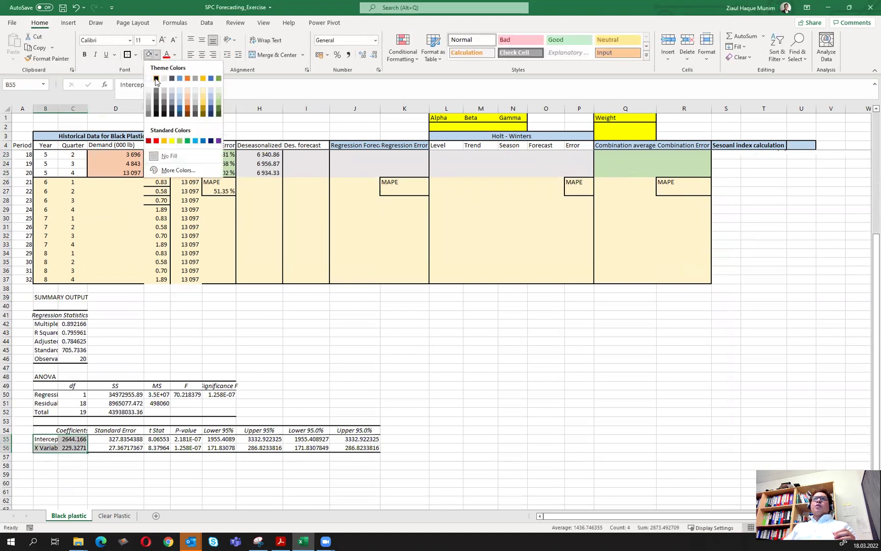
left_click(156, 79)
left_click(157, 55)
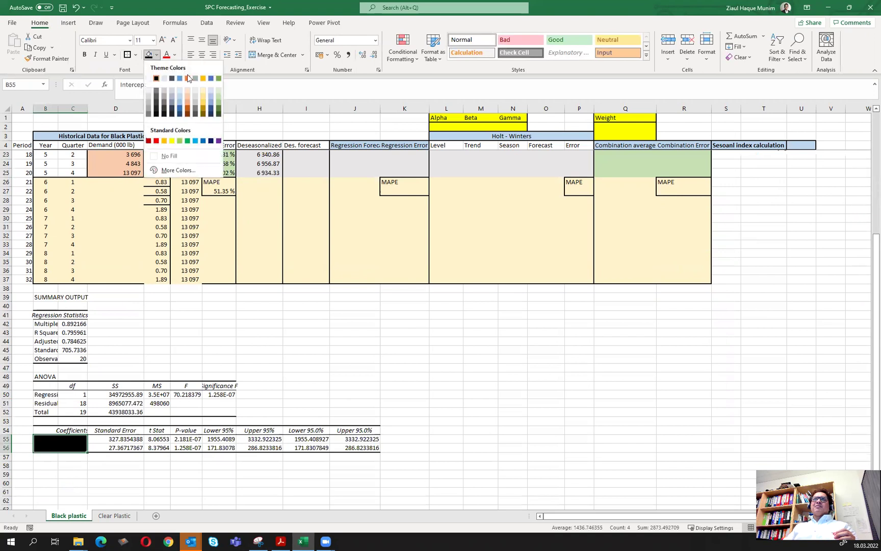
left_click(204, 97)
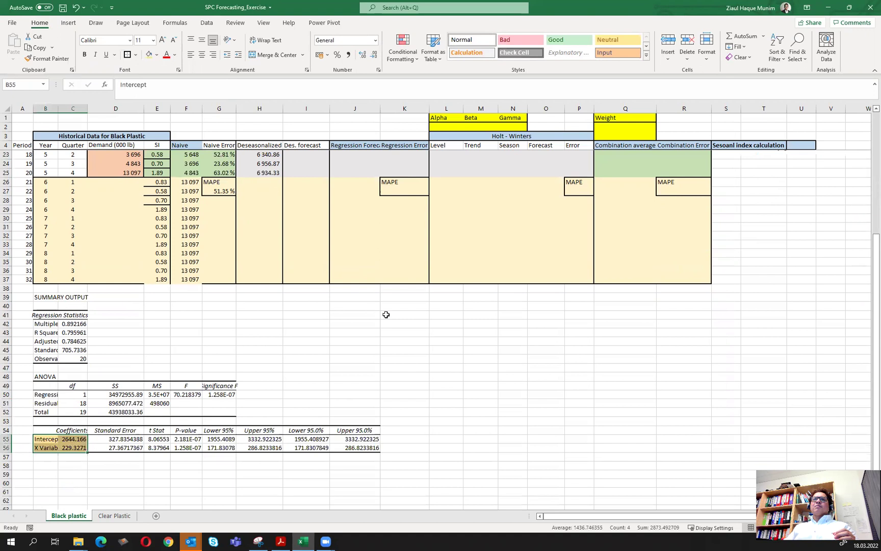
left_click(444, 360)
left_click(66, 438)
left_click_drag(47, 439, 74, 439)
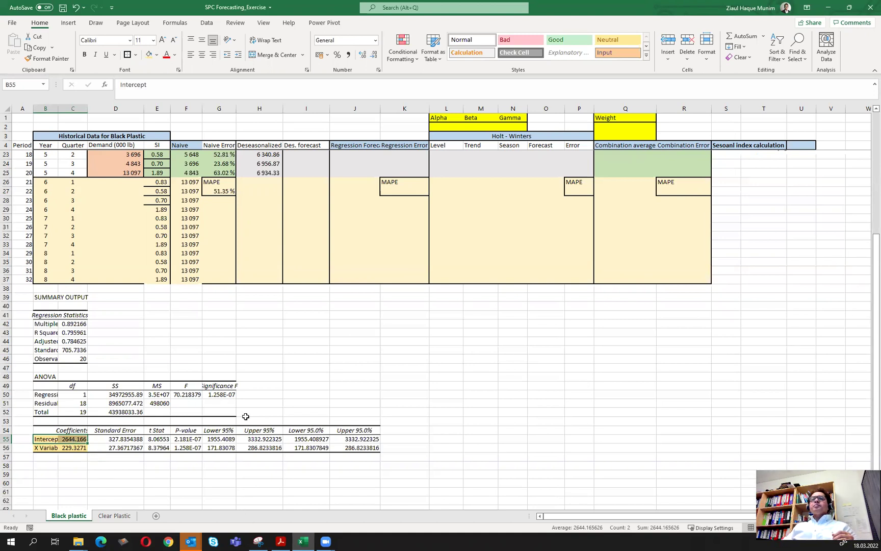
Calculate the period 1 deseasonalized forecast in I6 with the formula =$C$55+($C$56*A6).
scroll(245, 417, "up", 6)
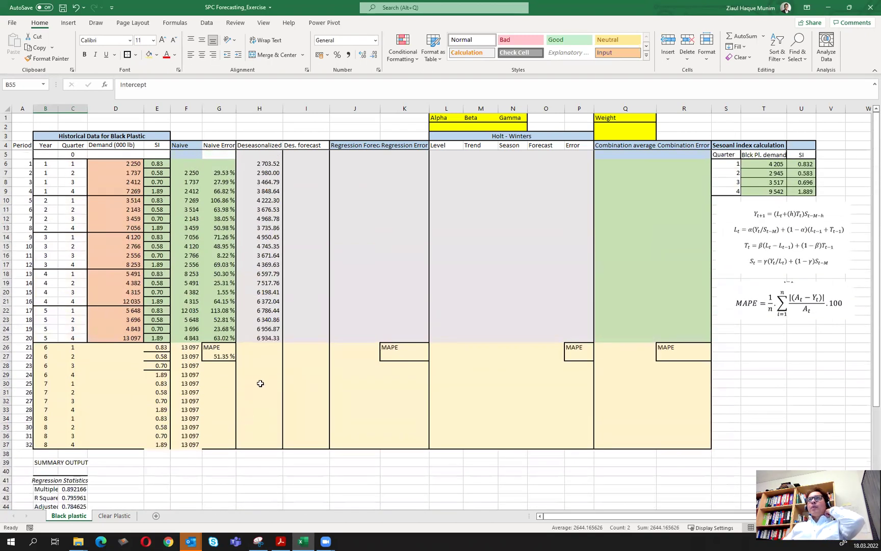
left_click(300, 164)
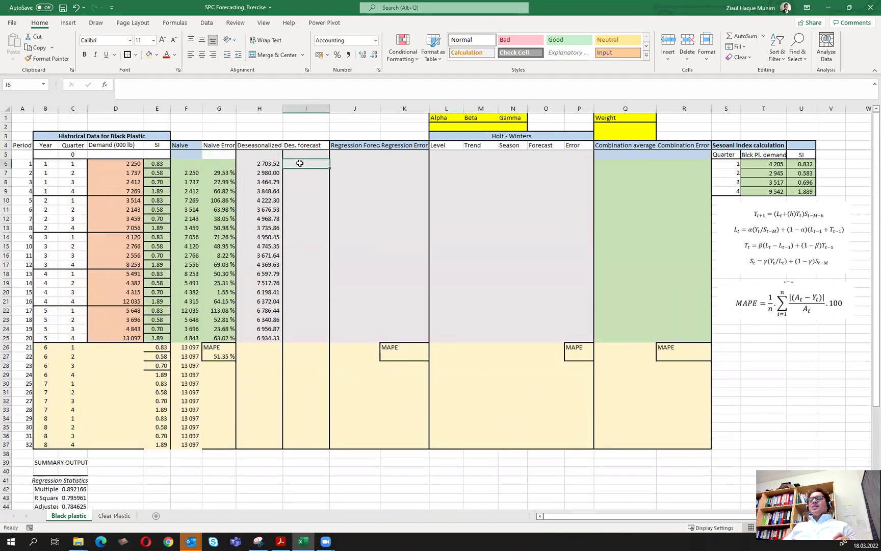
type("=")
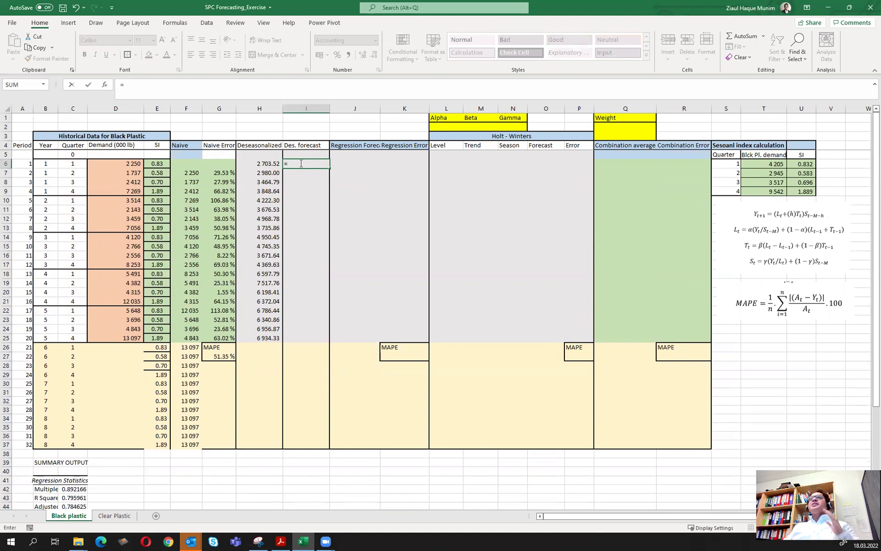
scroll(92, 441, "down", 5)
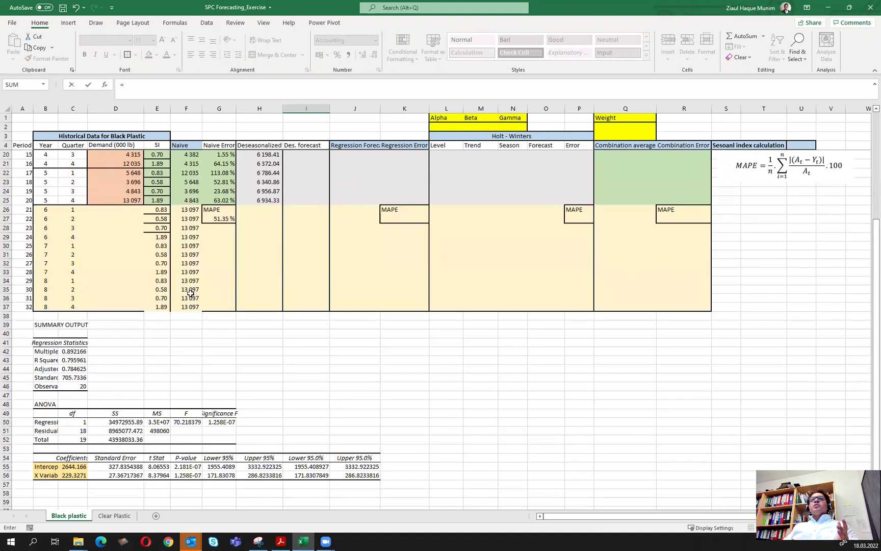
scroll(91, 441, "down", 1)
left_click(78, 441)
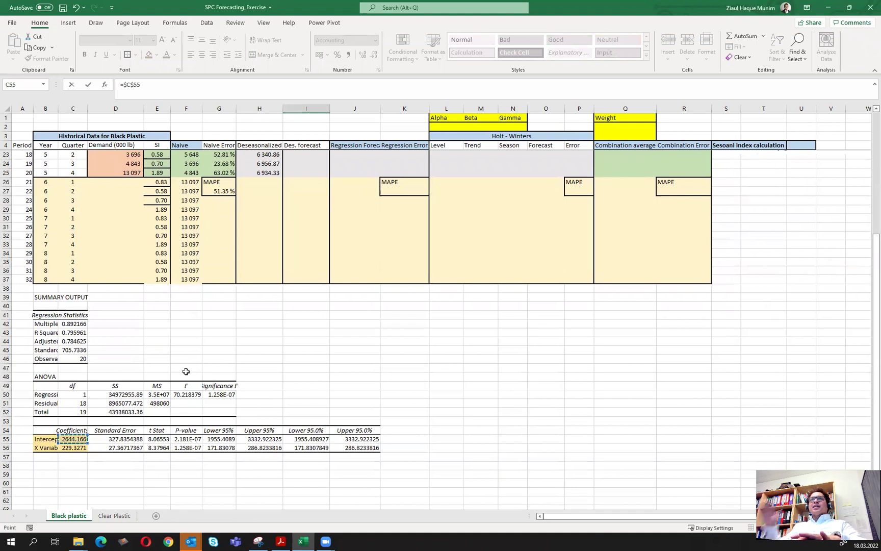
type("+")
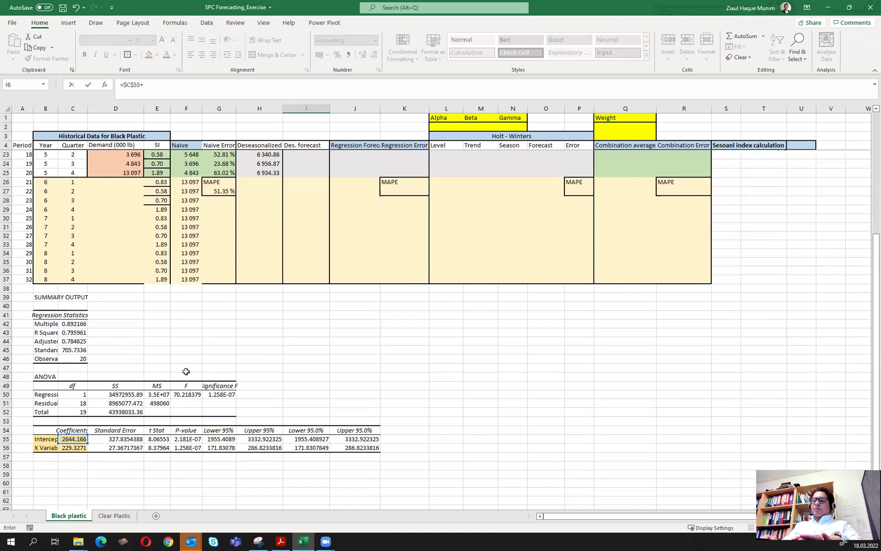
type("(")
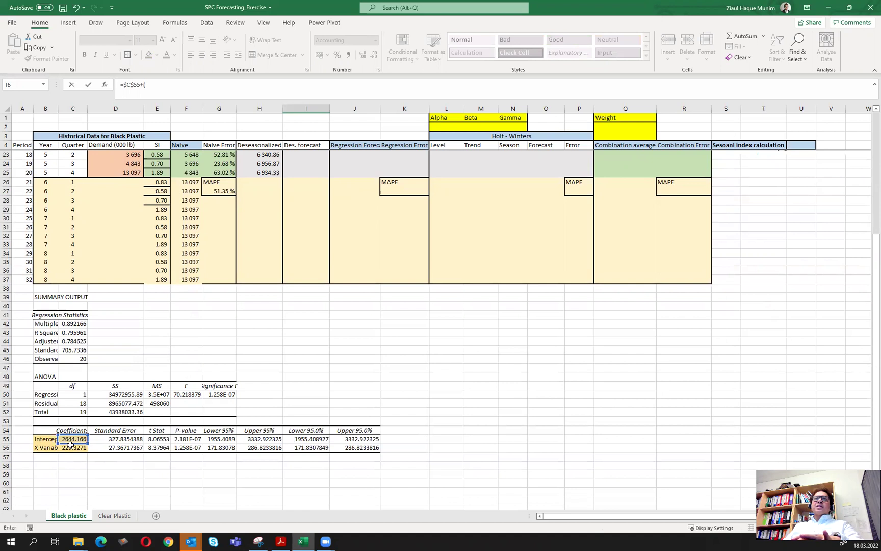
left_click(70, 447)
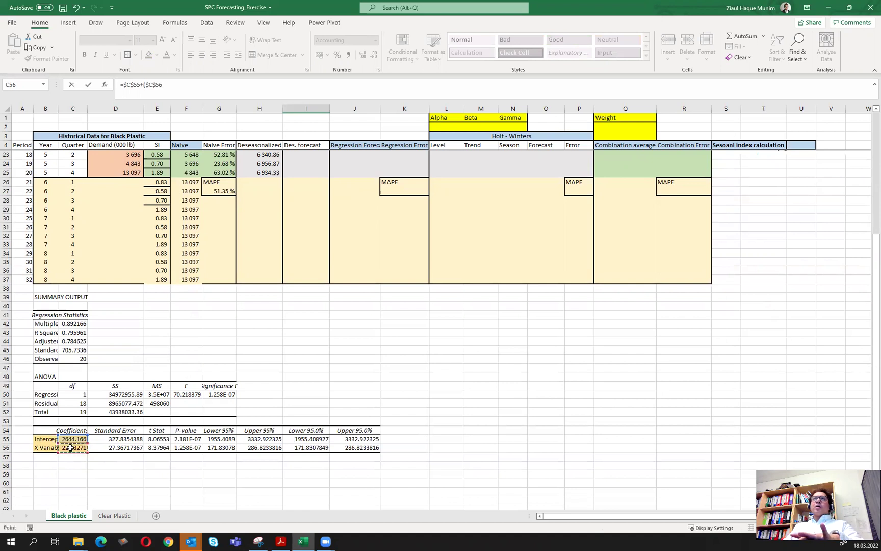
type("*")
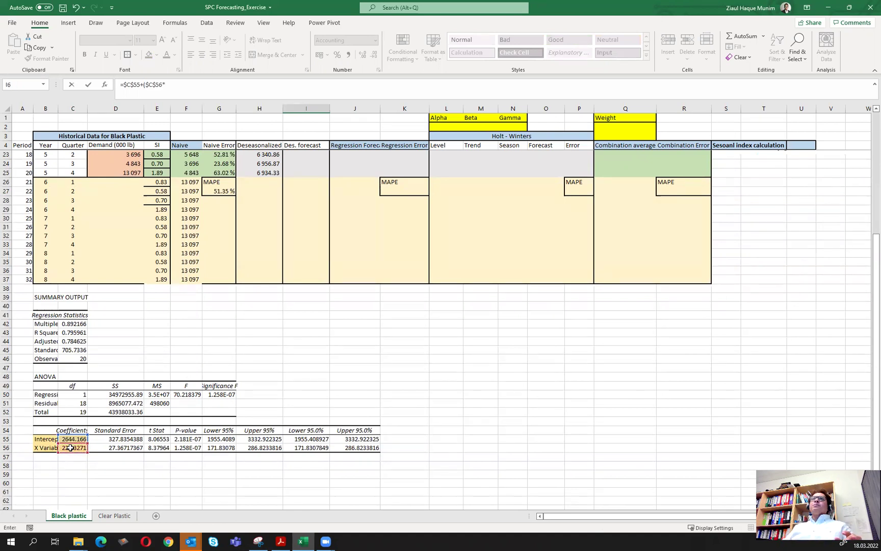
scroll(205, 420, "up", 6)
left_click(19, 164)
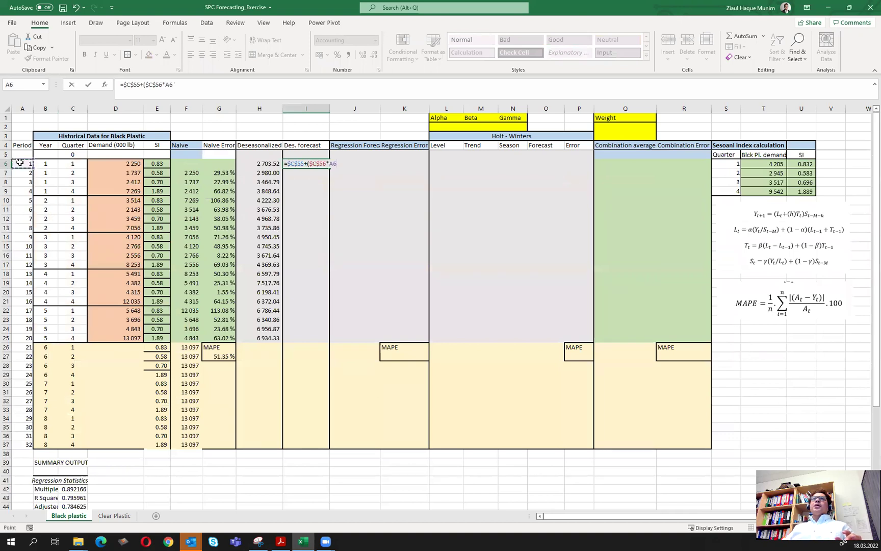
type(")")
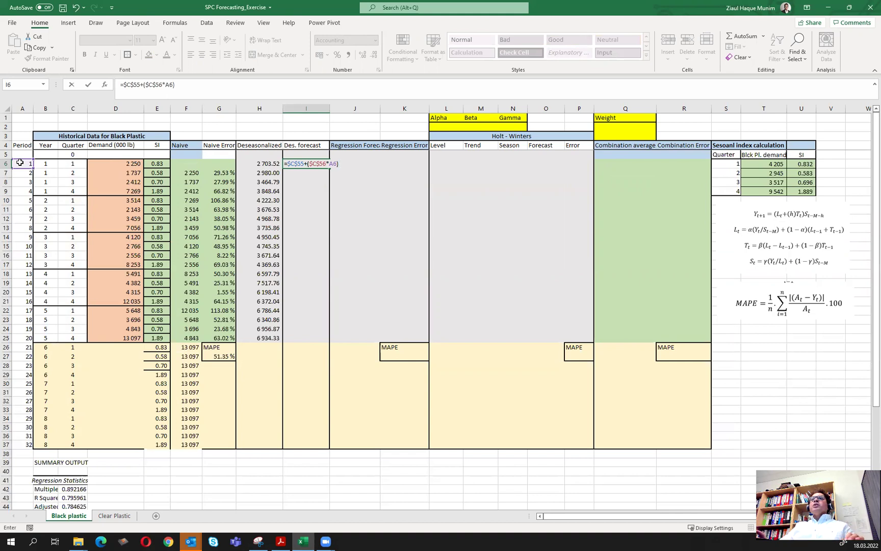
key("Return")
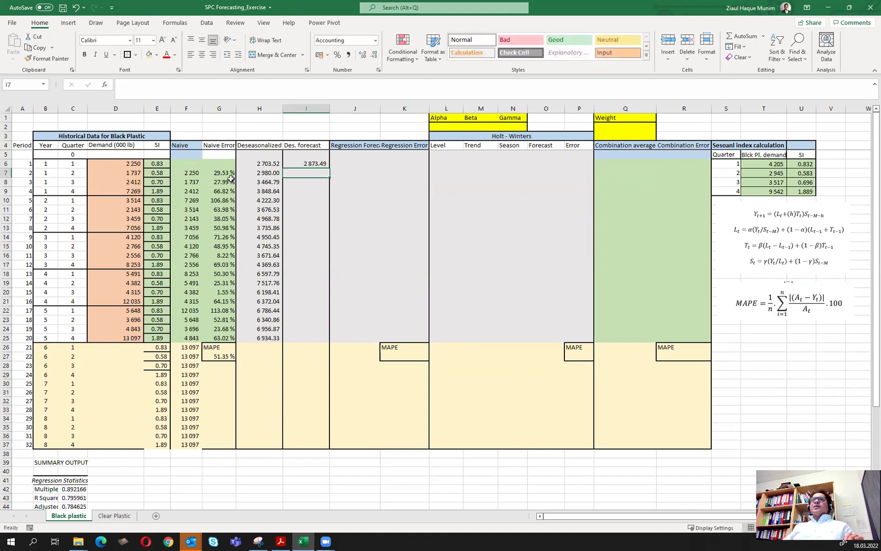
Copy the deseasonalized forecast formula from I6 down through period 20 in I25.
left_click(321, 164)
left_click_drag(330, 169, 345, 343)
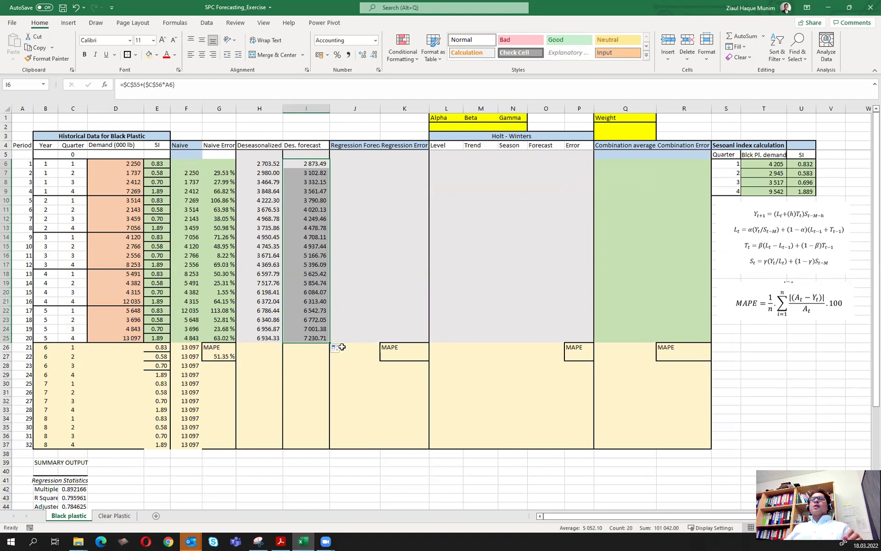
left_click(312, 338)
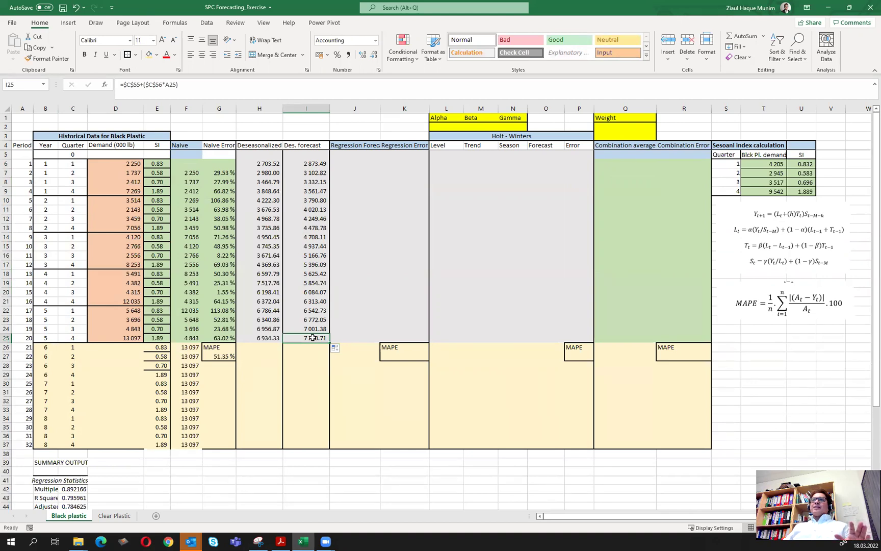
left_click_drag(310, 346, 311, 446)
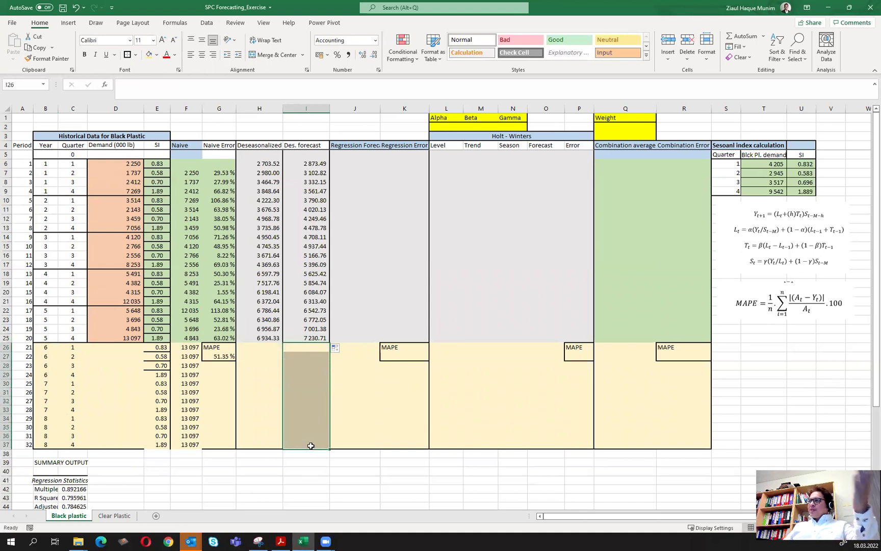
Check the coefficient and period references in the I25 formula and extend it down through period 32 in I37.
left_click(322, 337)
double_click(323, 336)
scroll(312, 354, "down", 3)
scroll(306, 359, "down", 2)
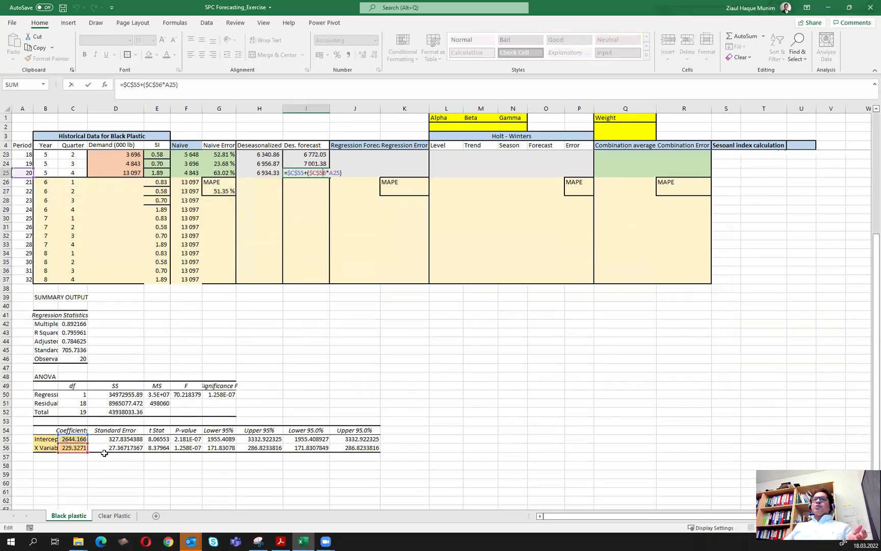
scroll(161, 360, "up", 2)
scroll(161, 360, "up", 2)
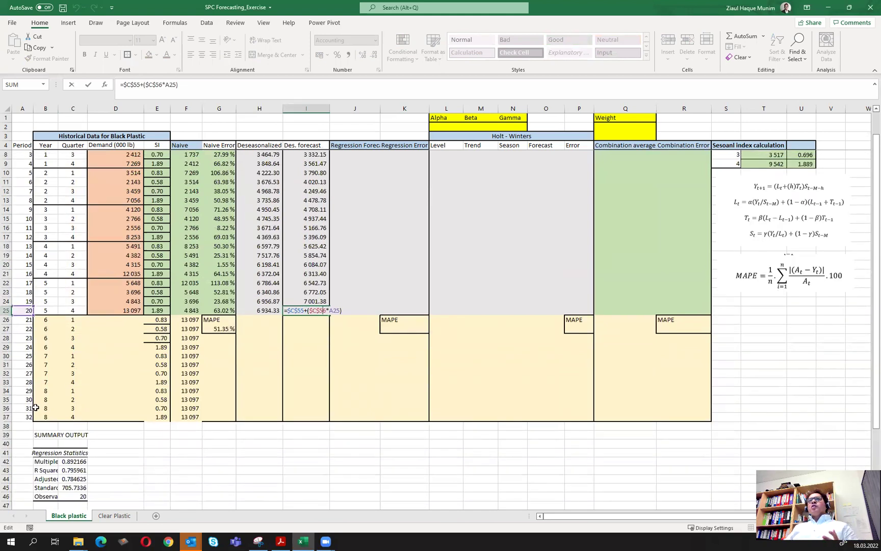
key("ctrl+Return")
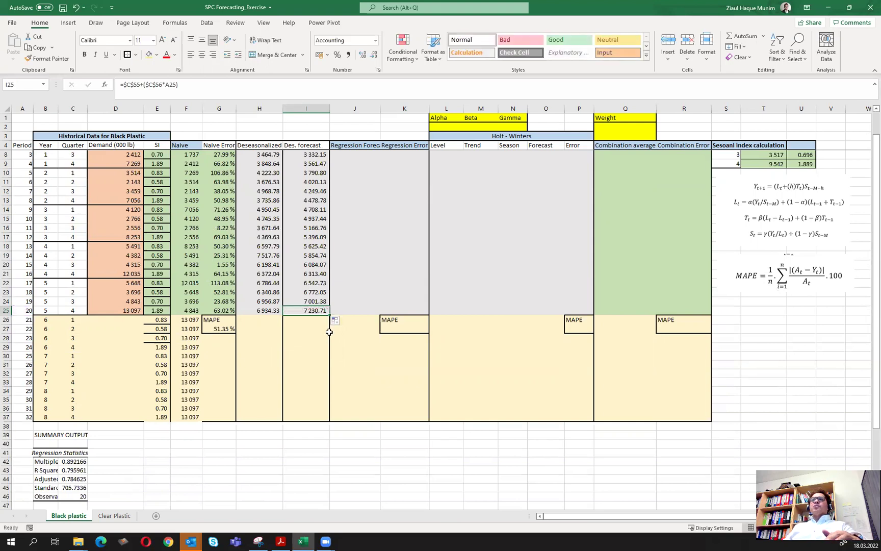
left_click_drag(329, 312, 331, 422)
Check the cell references of the deseasonalized forecast formula in I37.
left_click(316, 320)
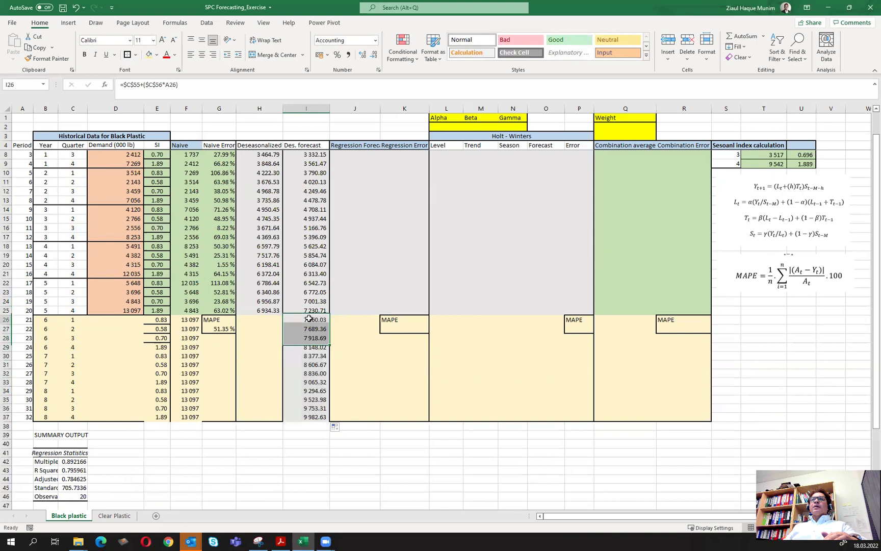
left_click(312, 392)
double_click(316, 417)
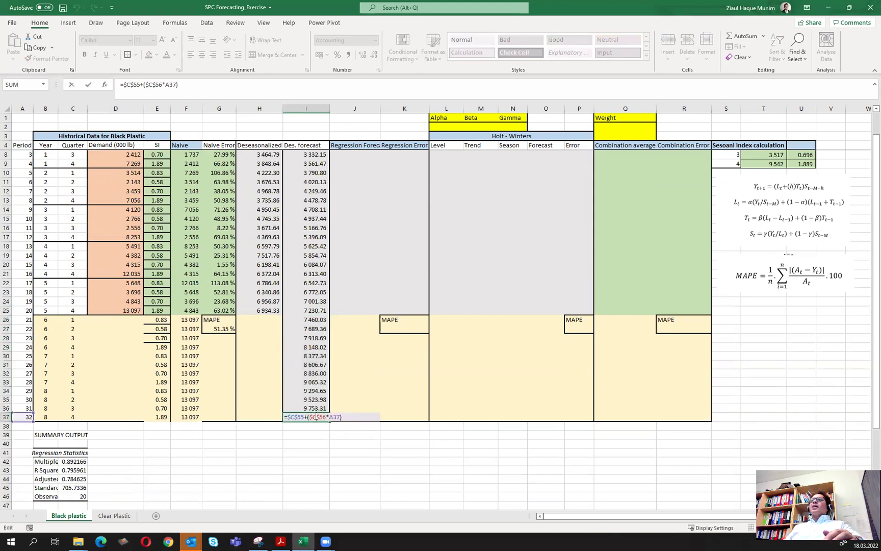
key("Escape")
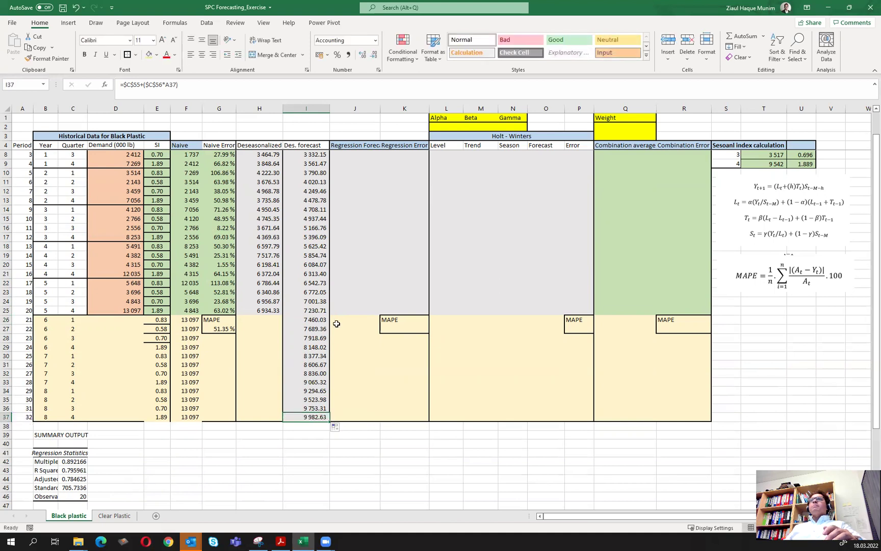
Calculate the regression forecast in J6 as =I6*E6 and copy the formula down through J37.
scroll(336, 322, "up", 1)
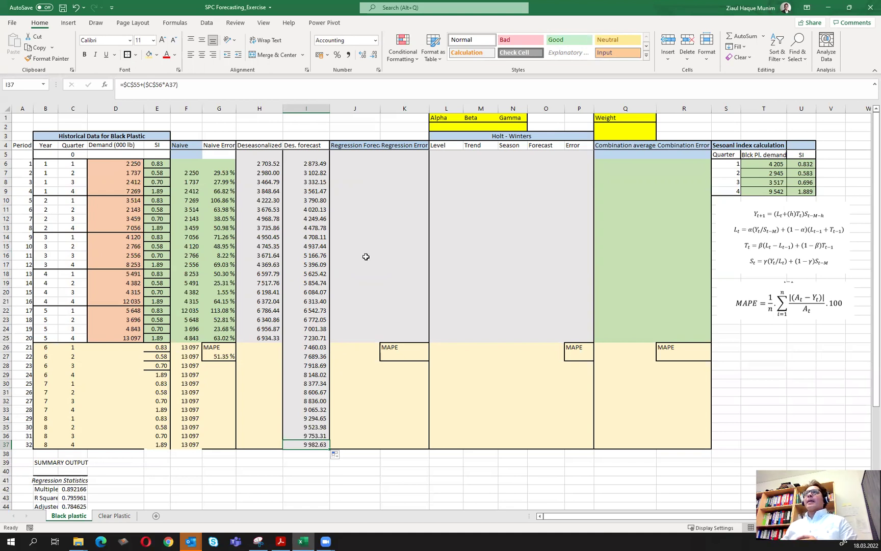
left_click(345, 161)
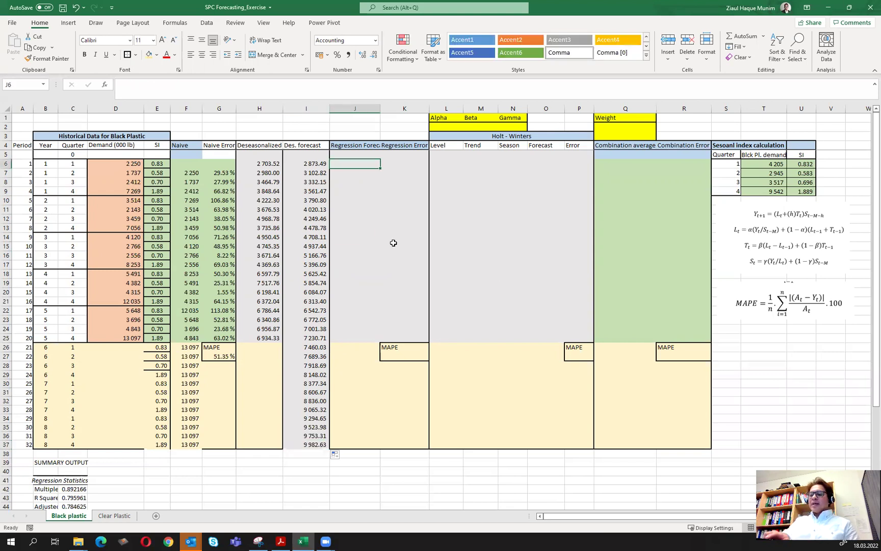
type("=")
key("Left")
type("*")
left_click(162, 164)
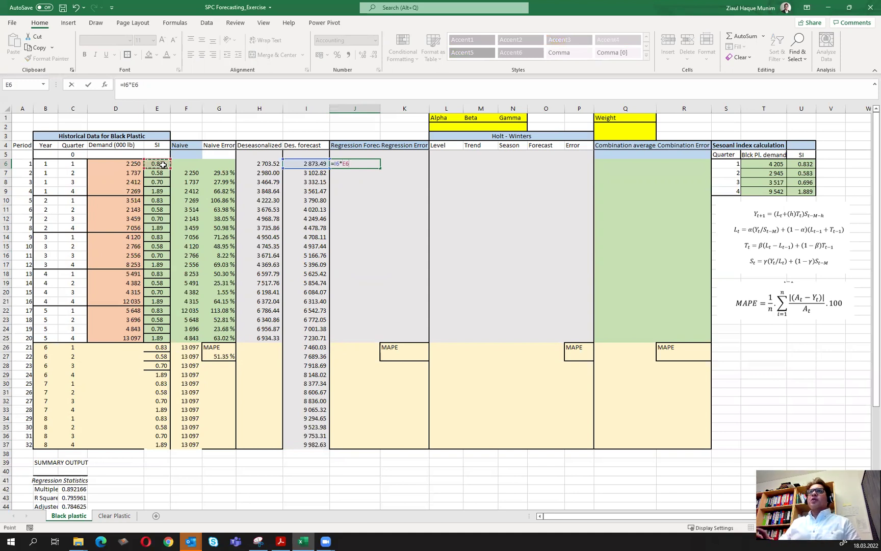
key("Return")
left_click(374, 162)
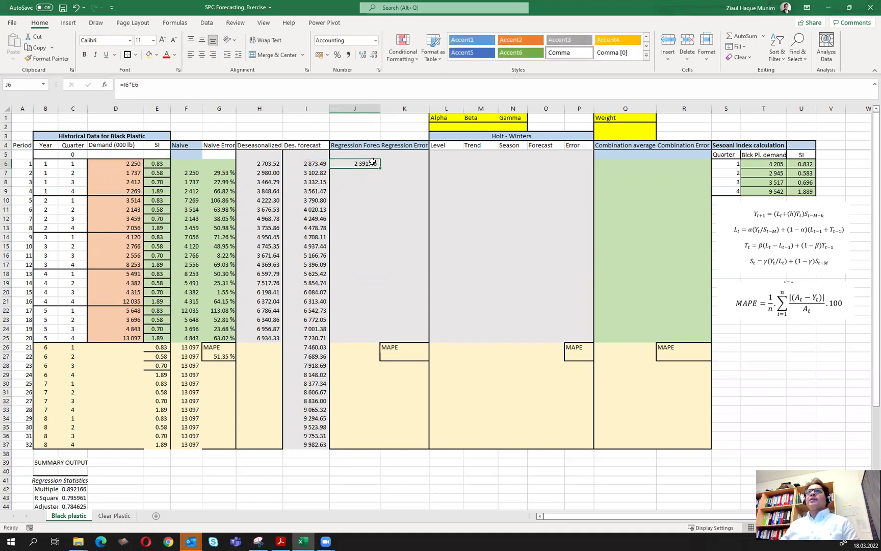
left_click_drag(381, 169, 367, 447)
left_click(372, 388)
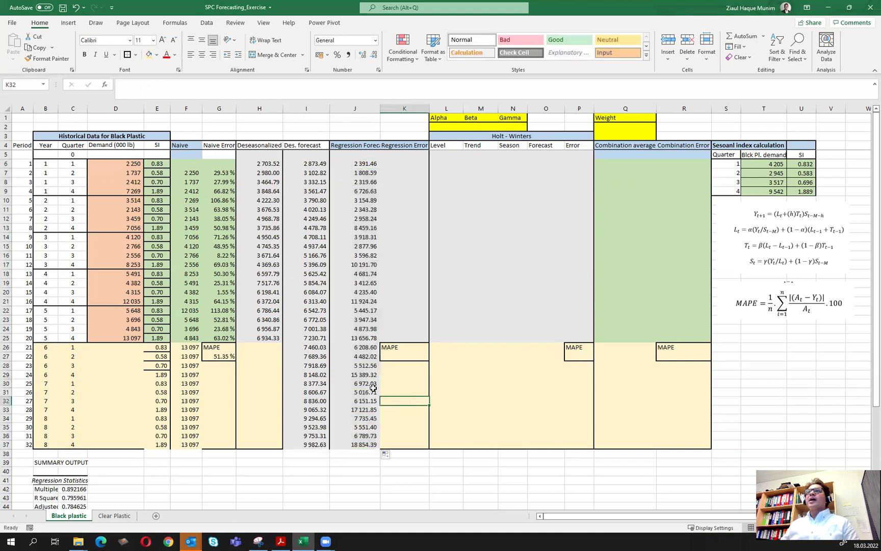
Fill the future forecast cells I26:J37 with the light gold colour of the surrounding forecast rows.
left_click_drag(314, 348, 366, 447)
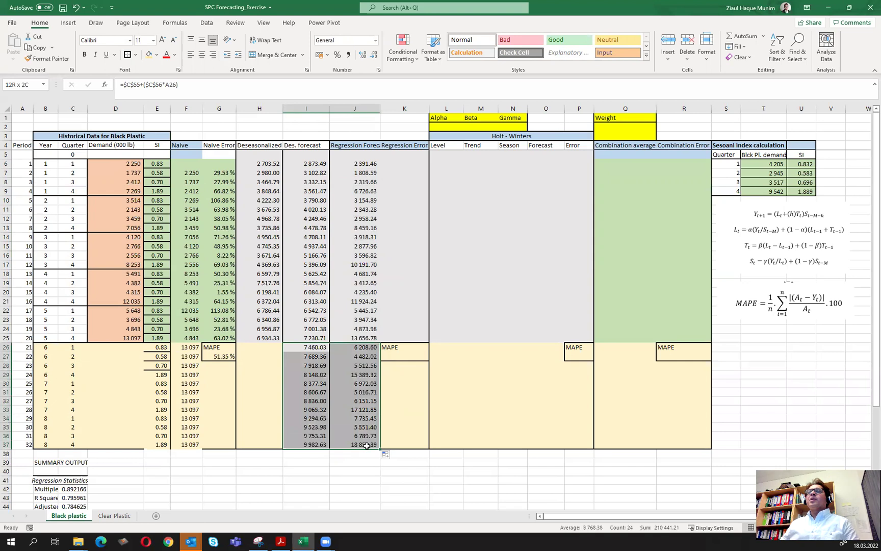
left_click(157, 55)
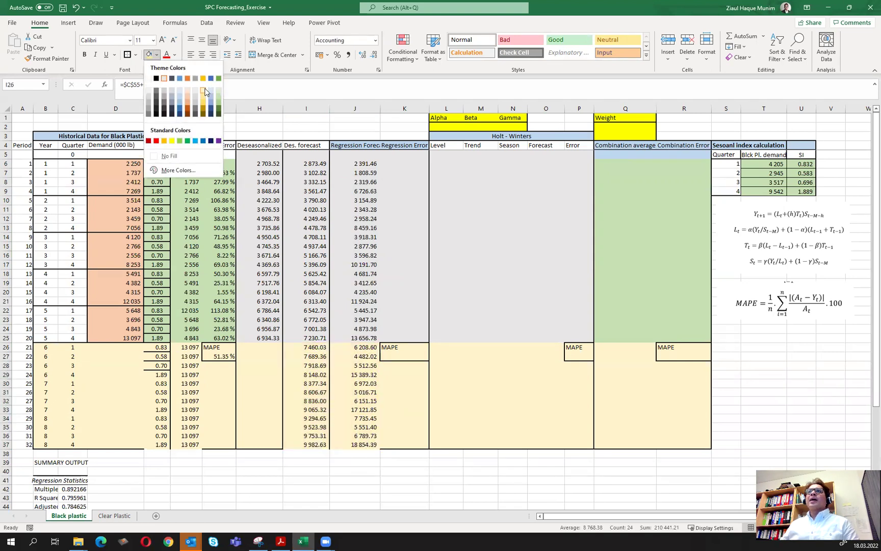
left_click(168, 156)
left_click(498, 238)
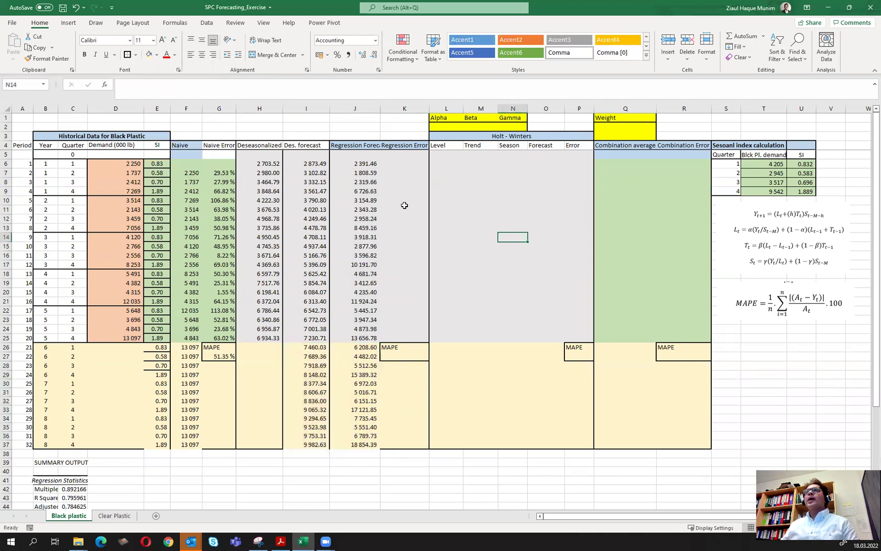
left_click_drag(367, 164, 360, 445)
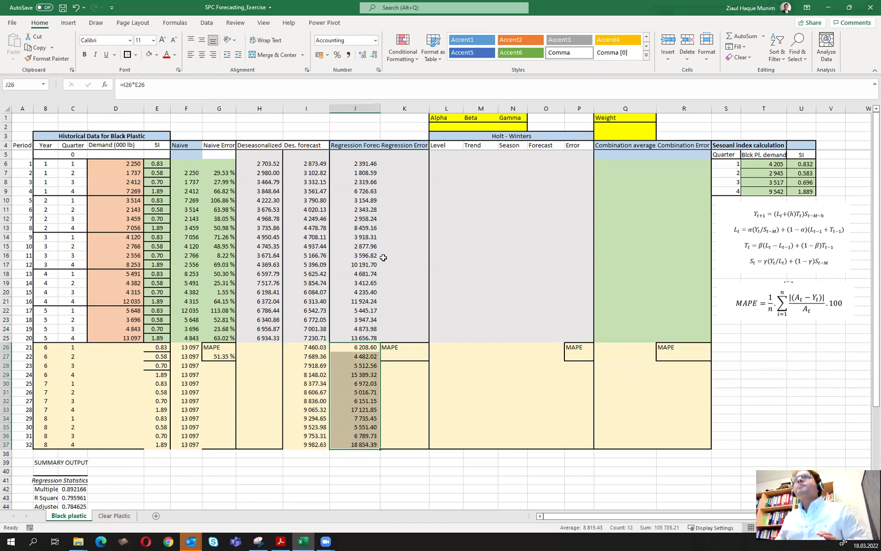
Calculate the regression error in K6 as =ABS(D6-J6)/D6 and copy the formula down through K25.
left_click(401, 165)
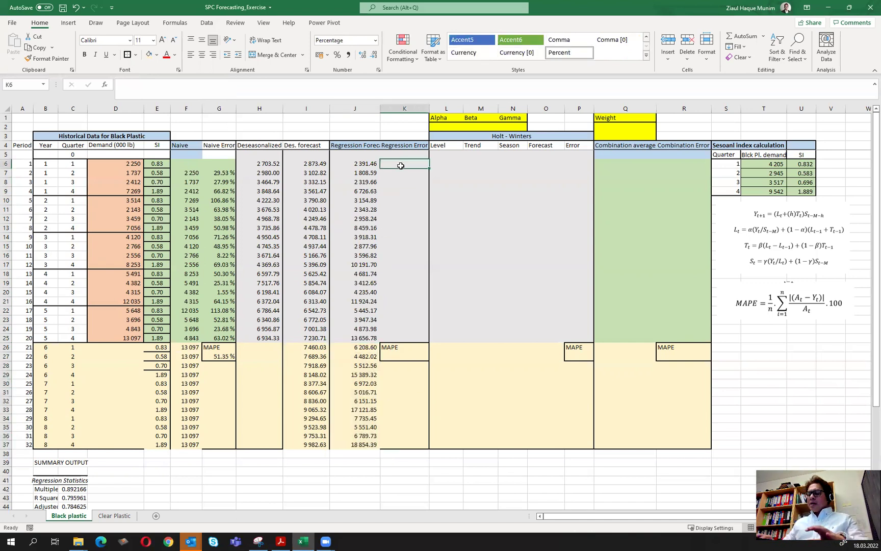
type("=")
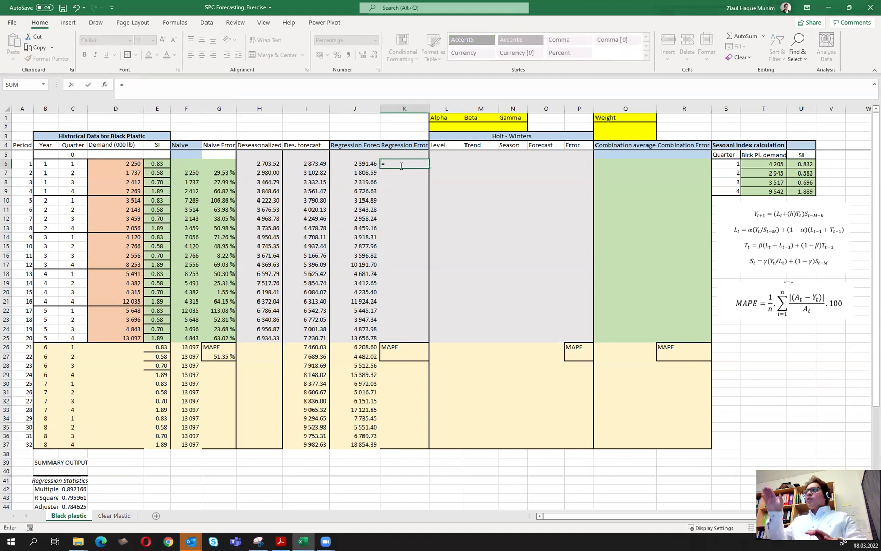
type("abs")
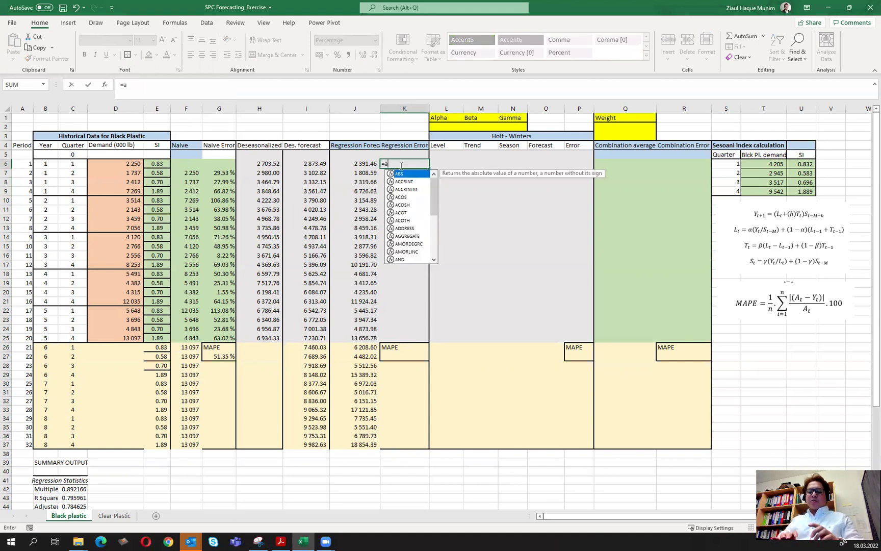
double_click(400, 174)
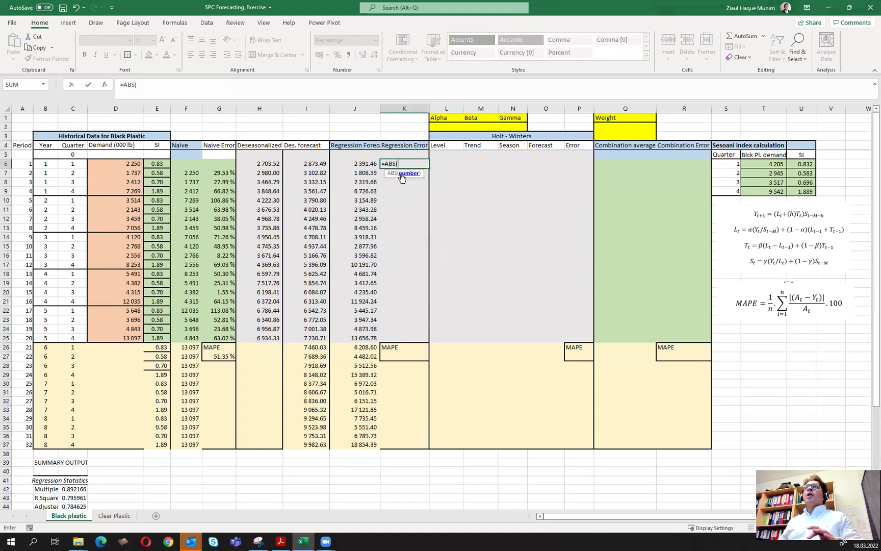
left_click(135, 164)
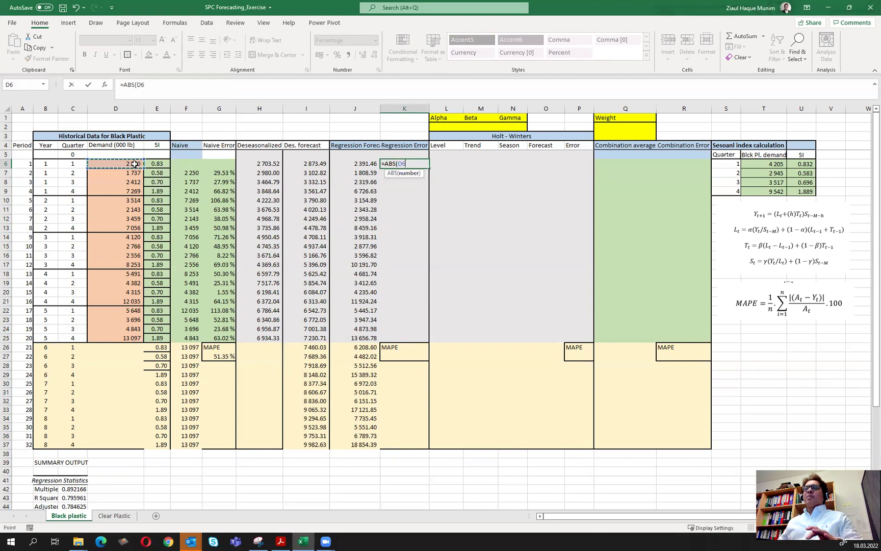
type("-")
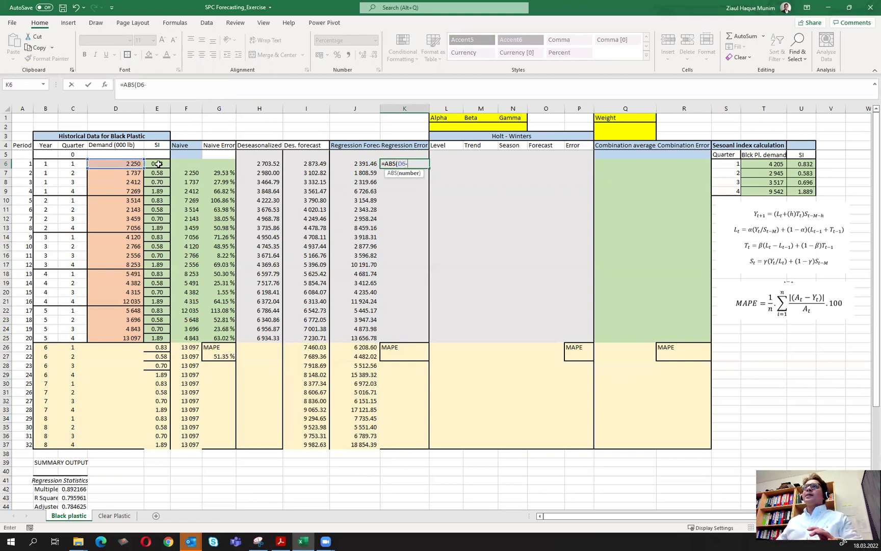
left_click(367, 163)
type(")")
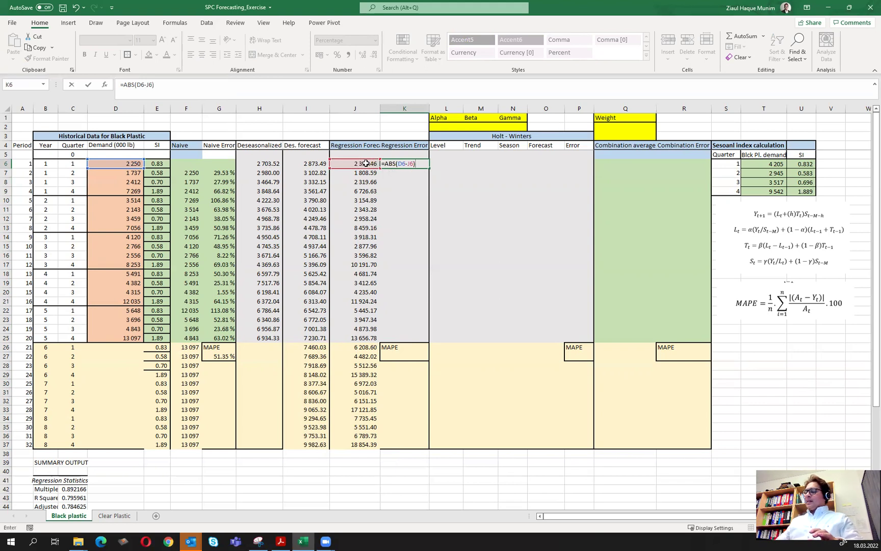
type("/")
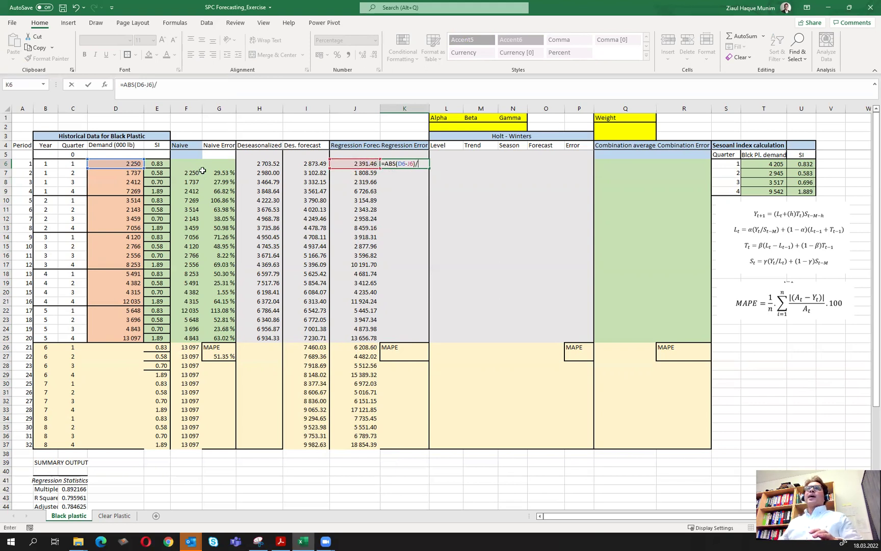
left_click(128, 164)
key("Return")
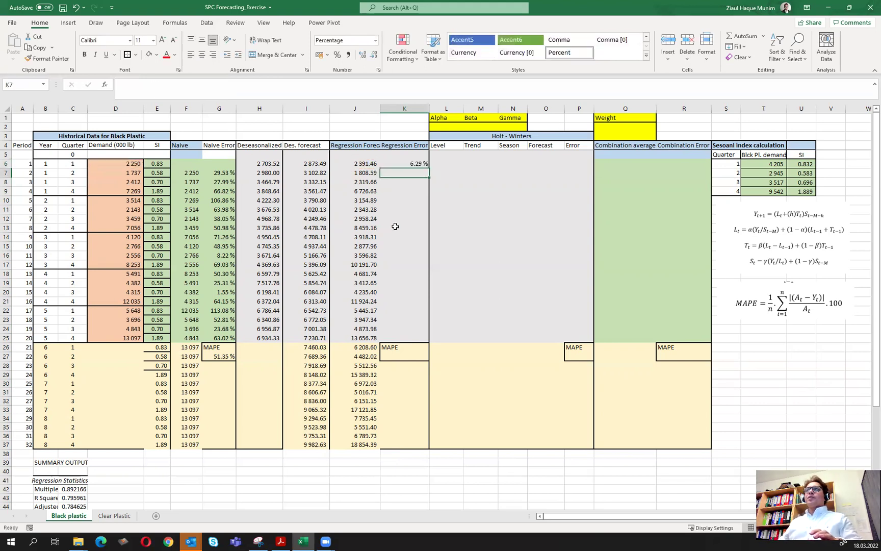
left_click(420, 164)
left_click_drag(430, 169, 425, 340)
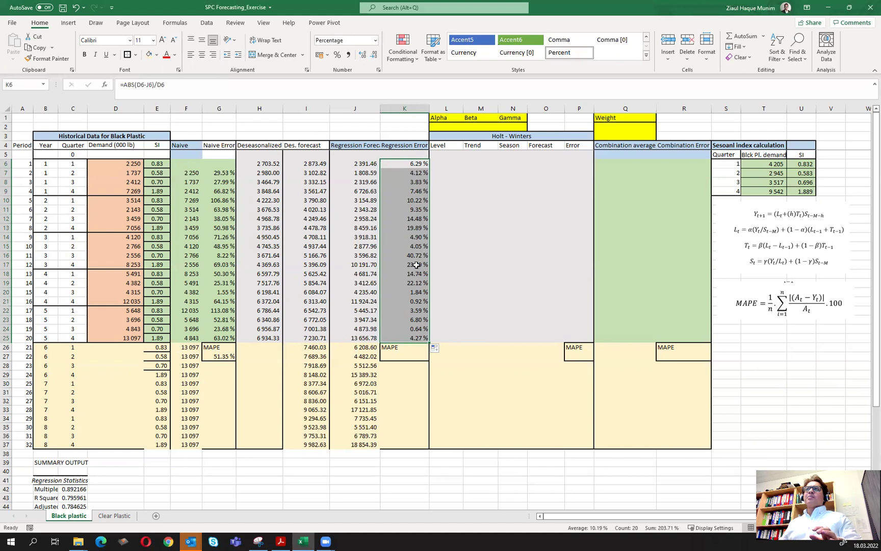
Calculate the regression MAPE in K27 as =AVERAGE(K6:K25) and compare it with the naive forecast's MAPE in G27.
left_click(408, 351)
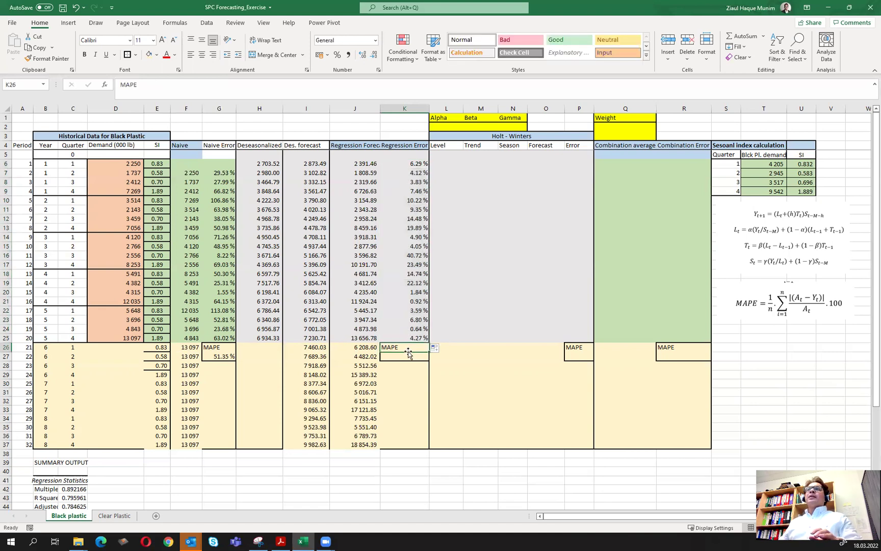
left_click(408, 357)
type("=Ave")
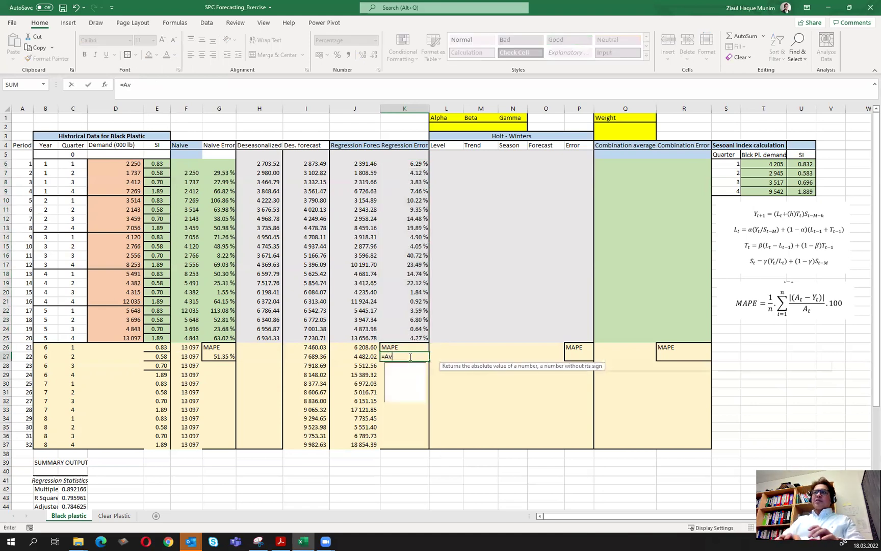
double_click(415, 374)
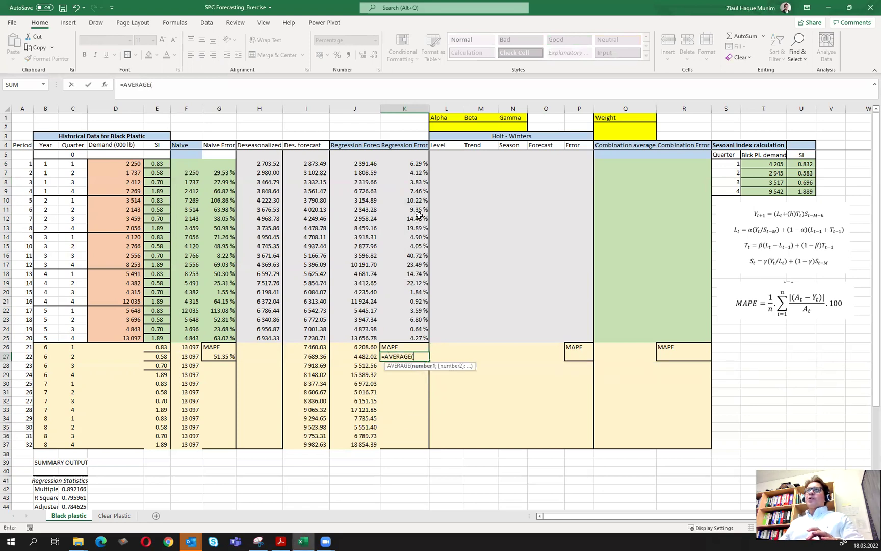
left_click_drag(414, 167, 420, 339)
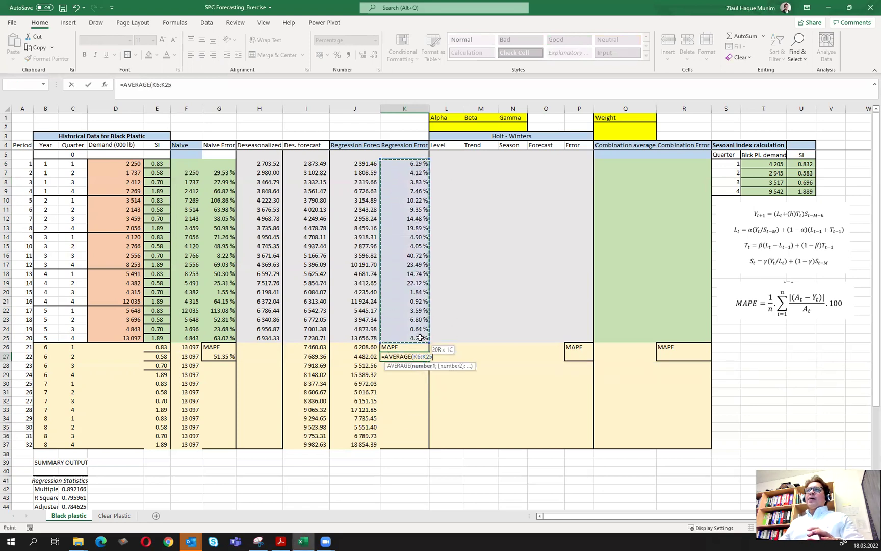
key("Return")
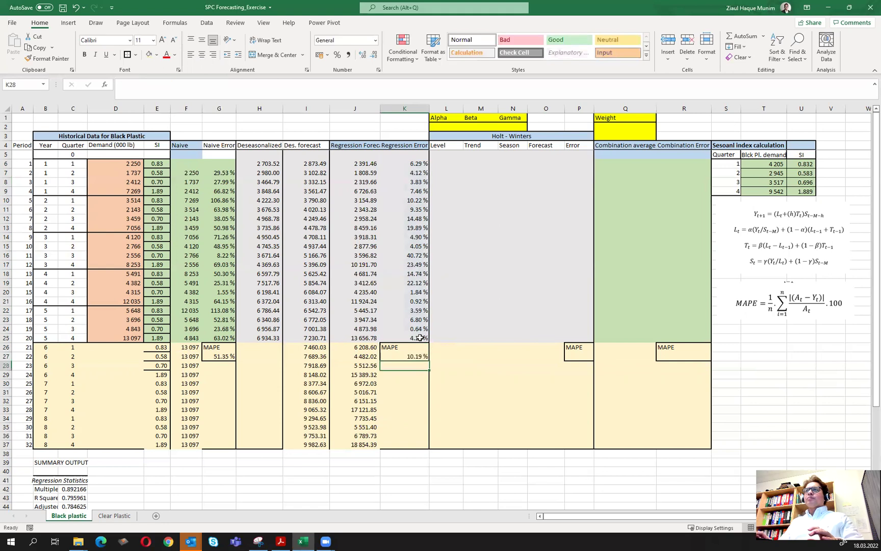
left_click(415, 356)
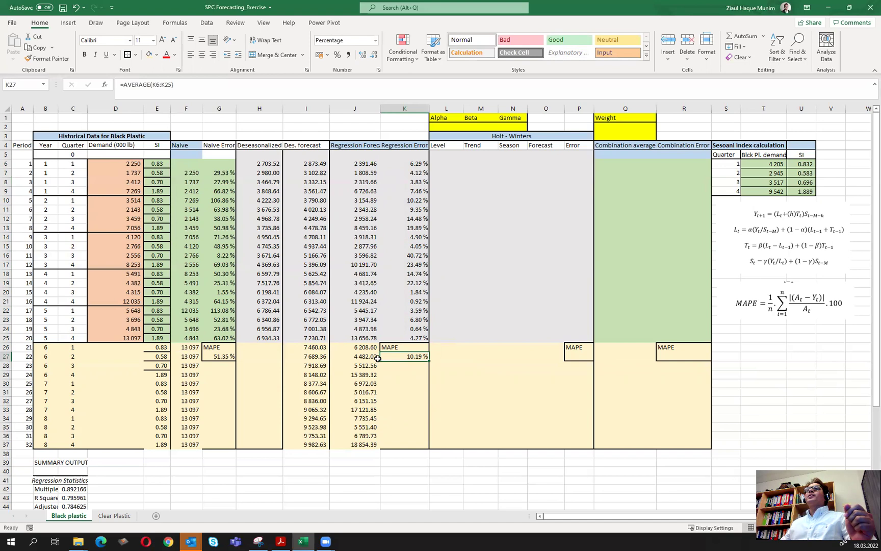
left_click(227, 356)
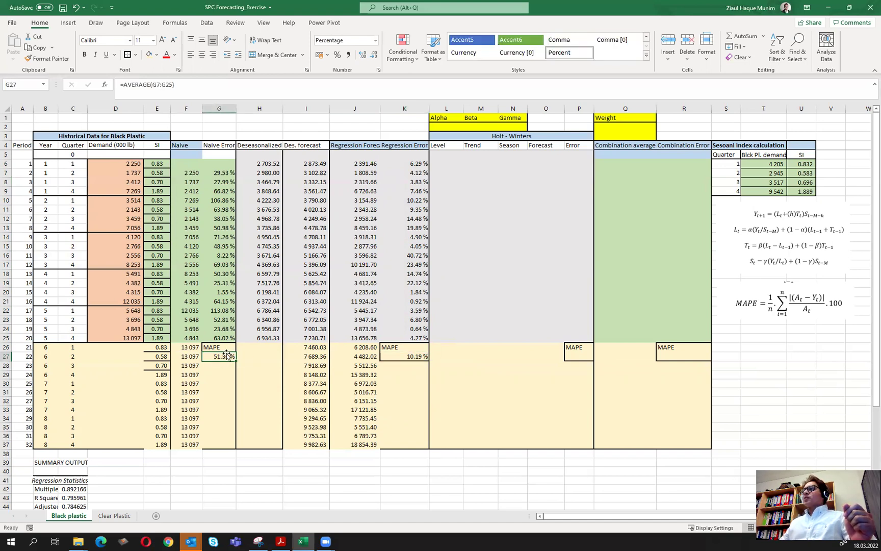